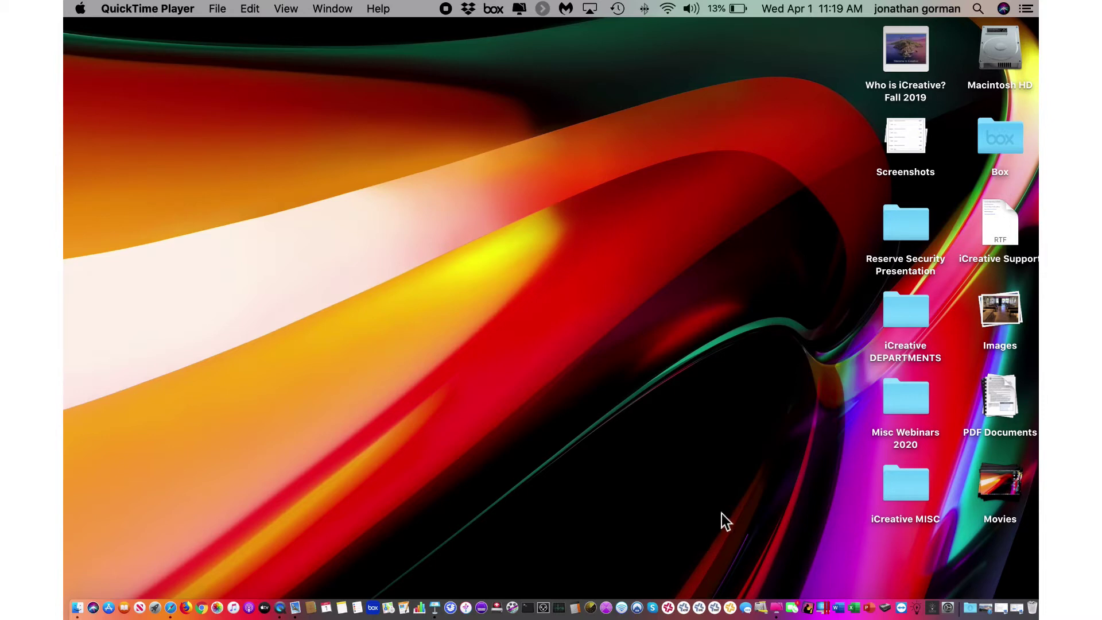
Step: Bring up the Mail inbox, open the "iCreative Support Download" email in its own window, and put the main inbox window away
left_click(1020, 608)
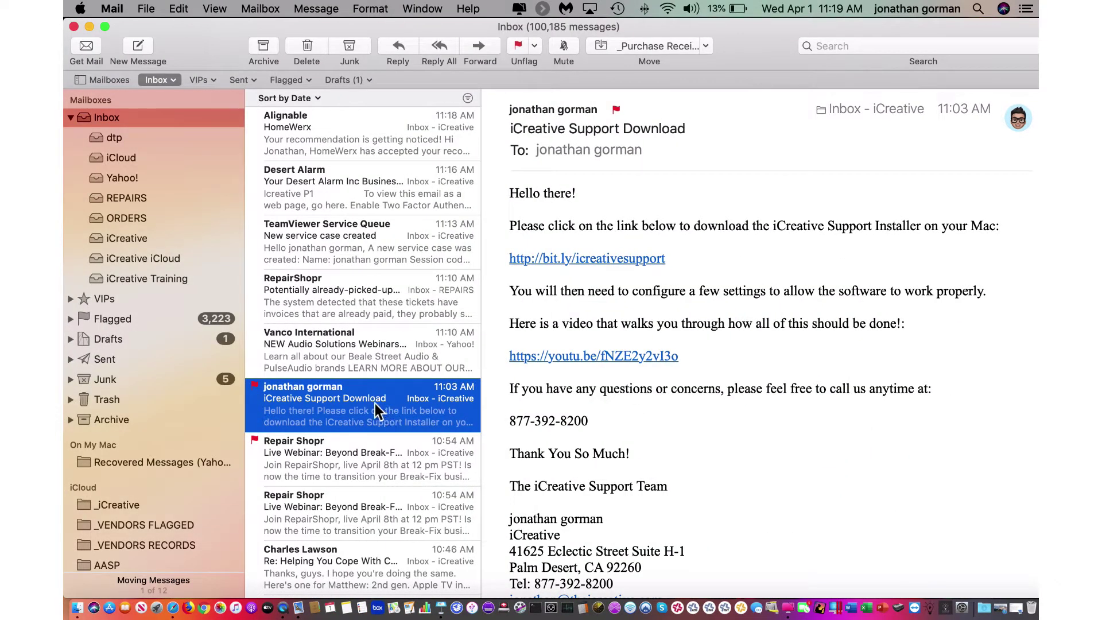
double_click(374, 404)
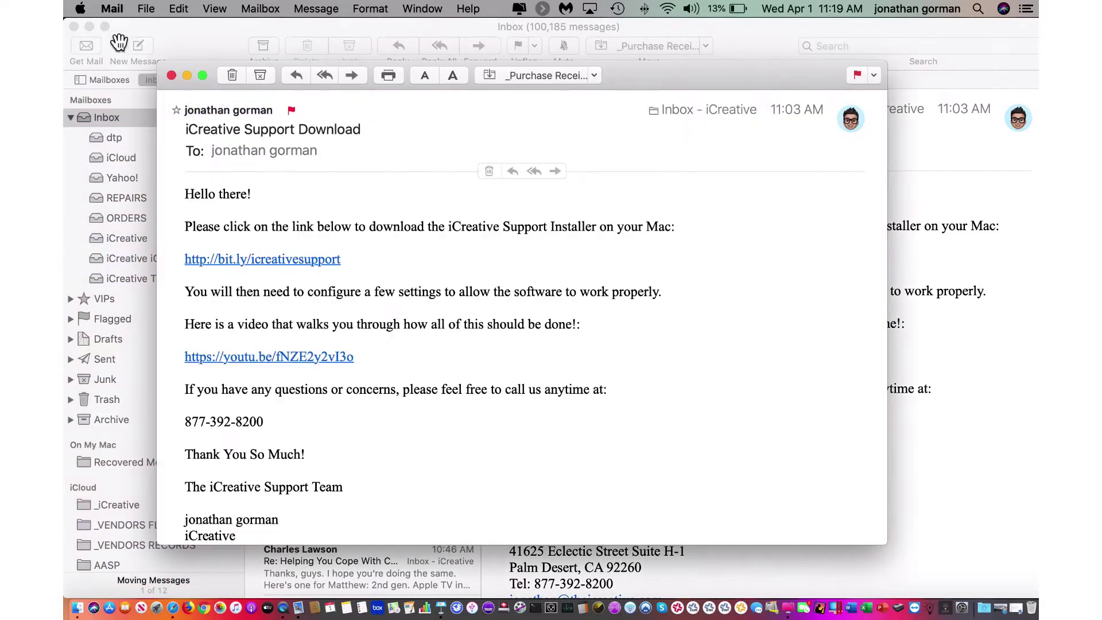
left_click(89, 26)
left_click_drag(209, 71, 236, 52)
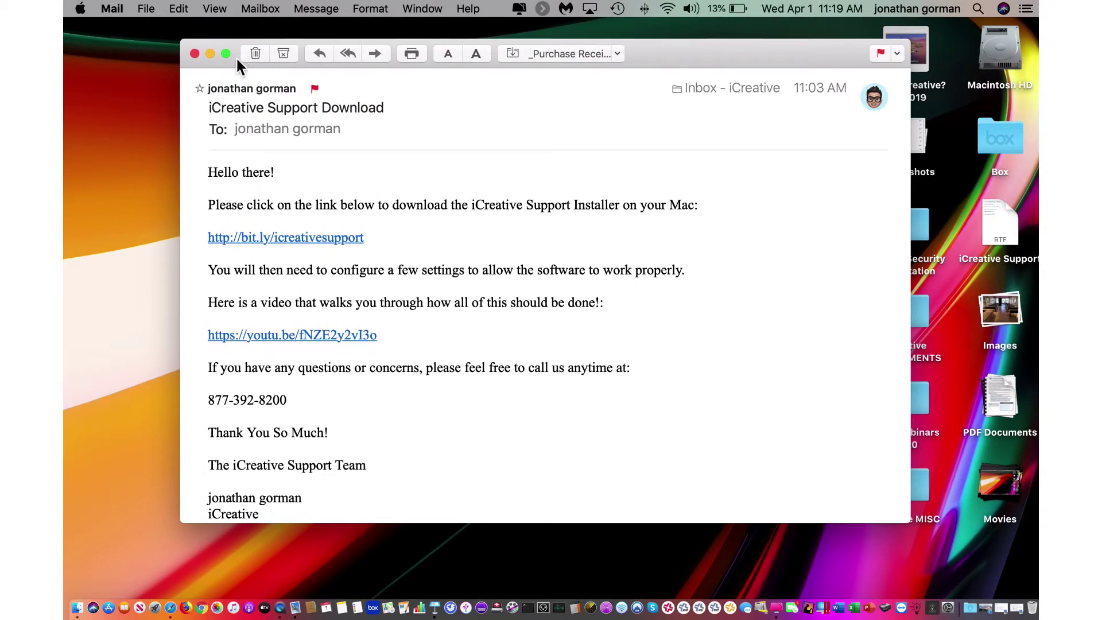
Step: Follow the email's installer link, download the iCreative Teamviewer Support Applet directly from Dropbox, and clear the browser's downloads list
left_click(293, 239)
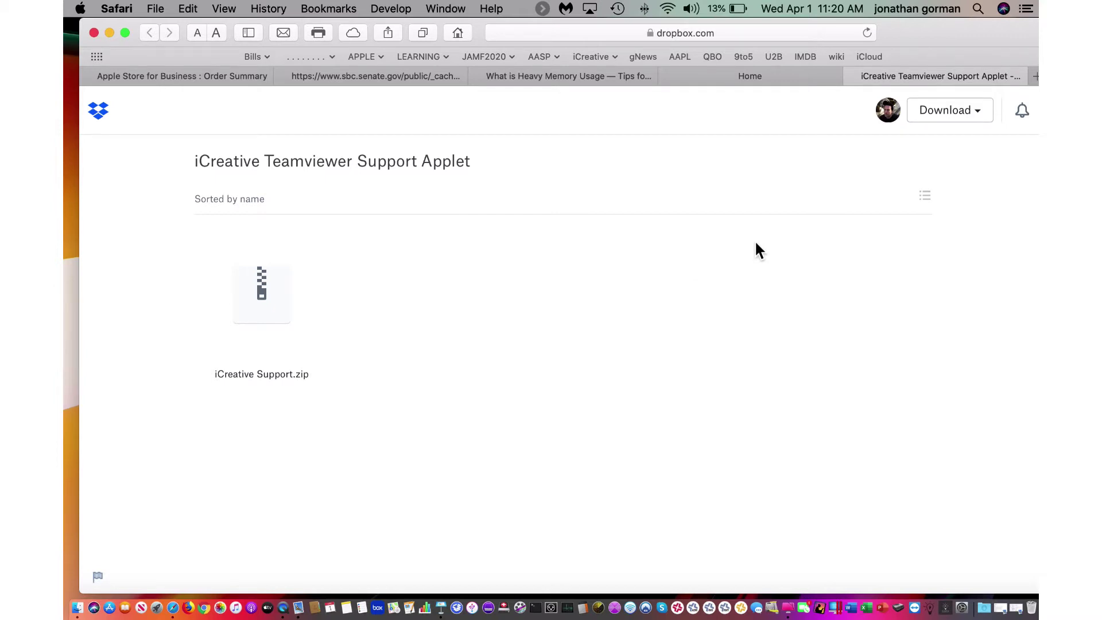
left_click(982, 123)
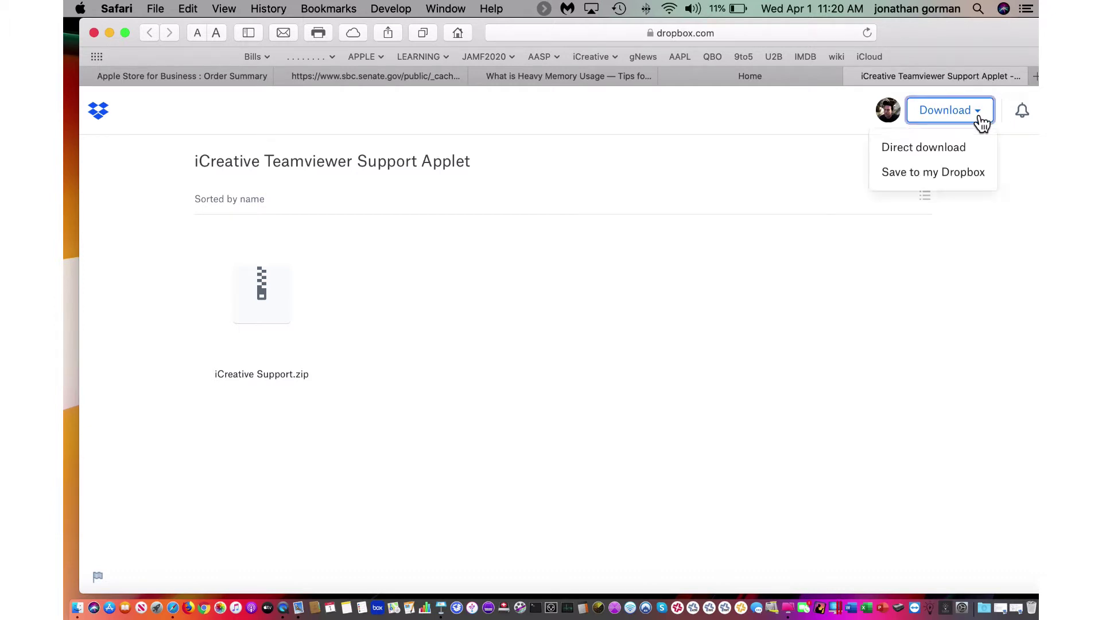
left_click(964, 157)
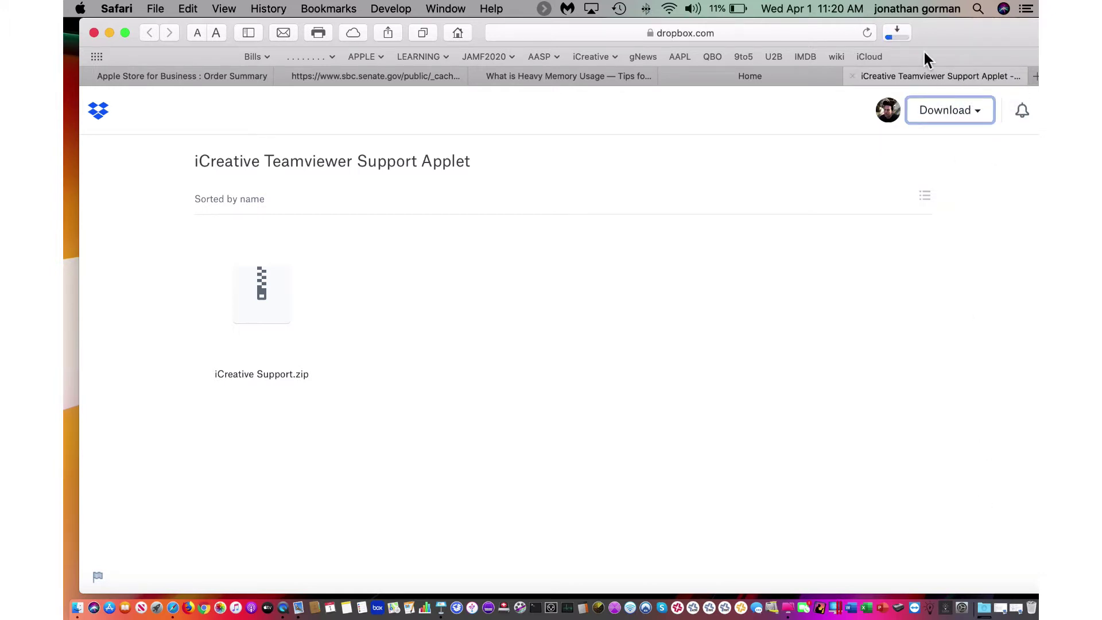
left_click(904, 32)
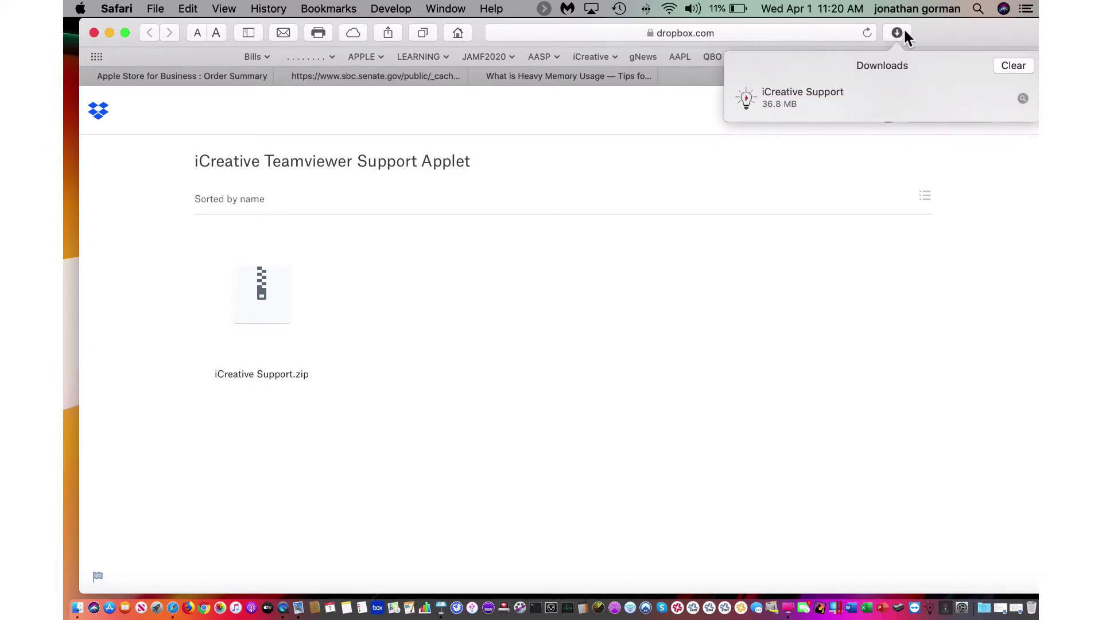
left_click(1014, 67)
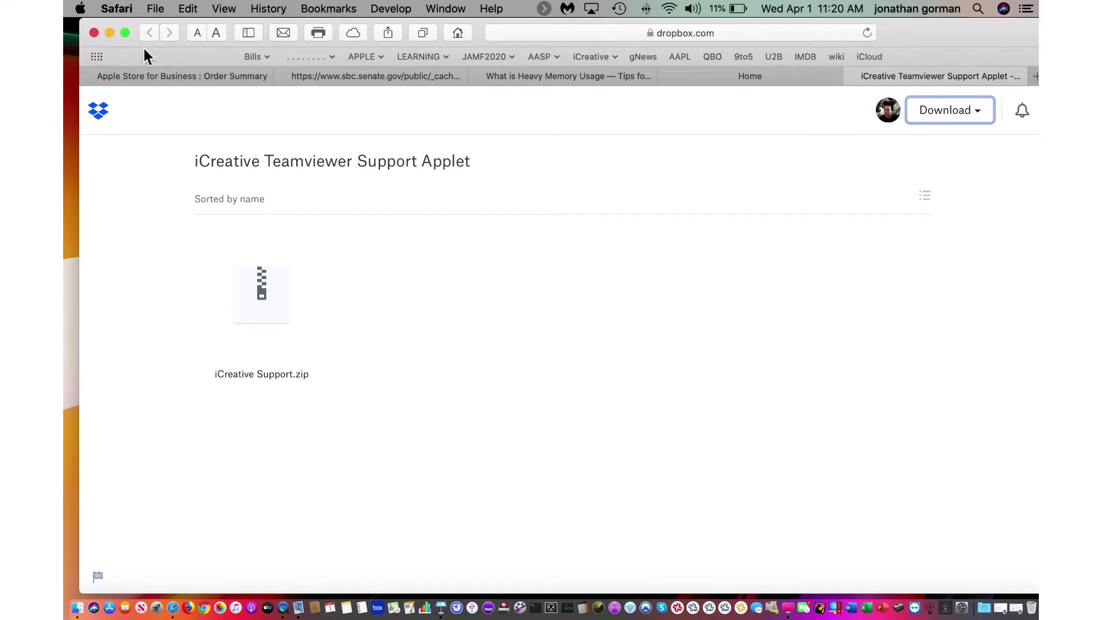
Step: Minimize the browser and email windows and show the Downloads folder in a Finder window
left_click(109, 33)
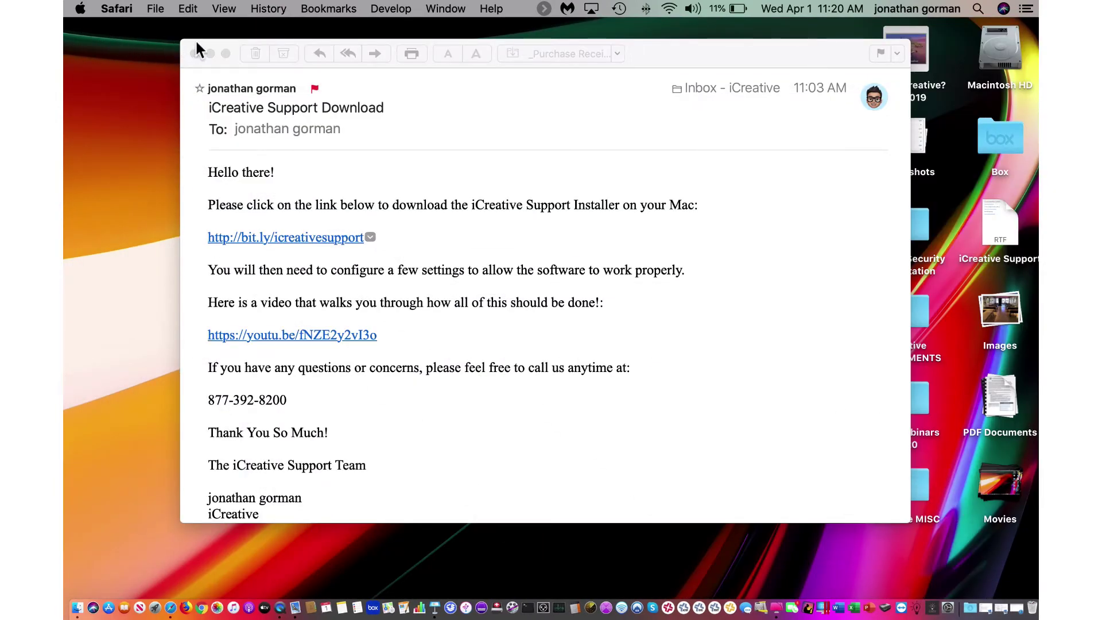
left_click(210, 53)
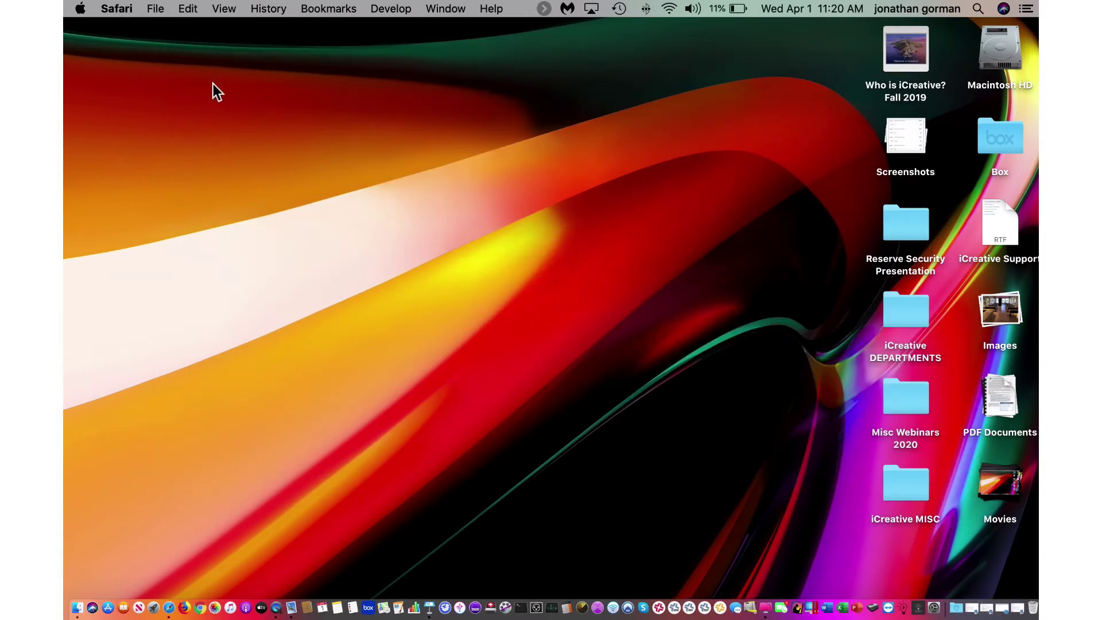
left_click(78, 607)
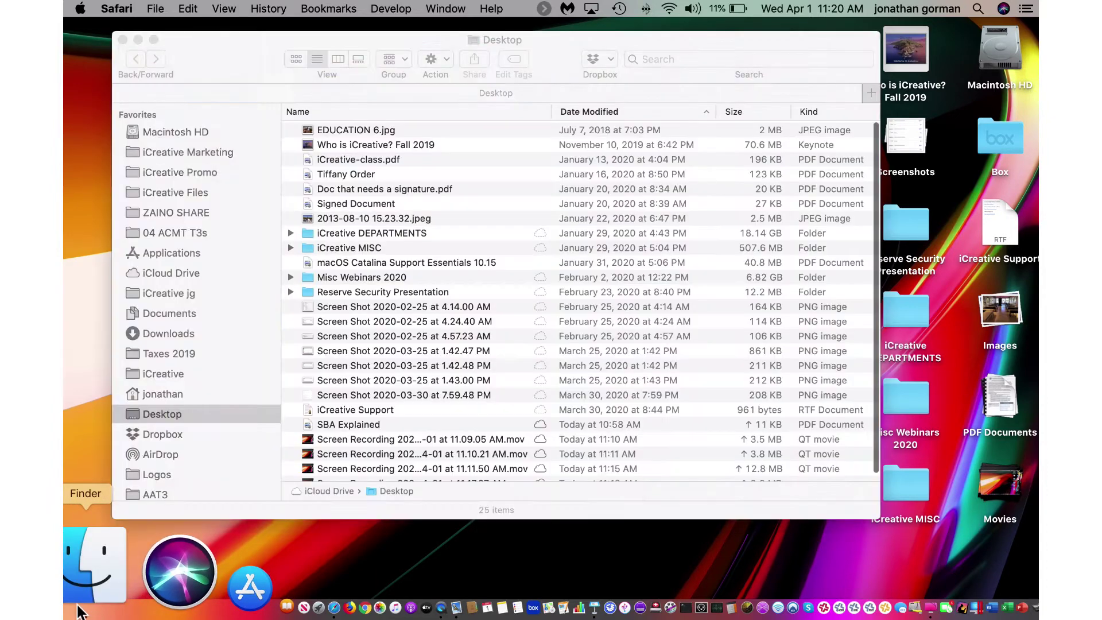
left_click_drag(235, 60, 266, 56)
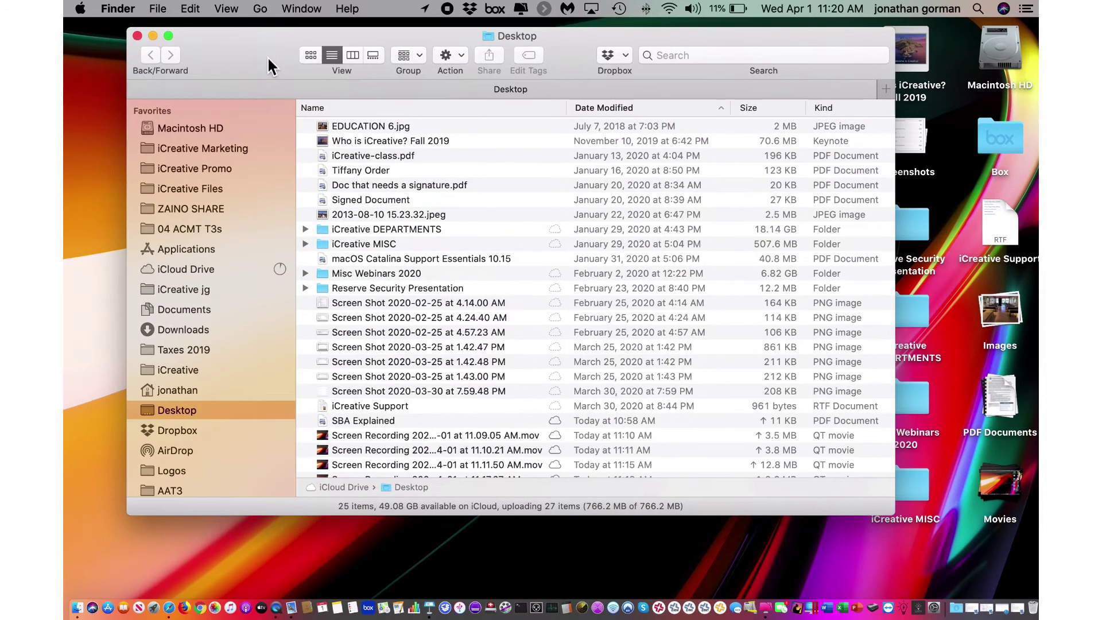
left_click(196, 331)
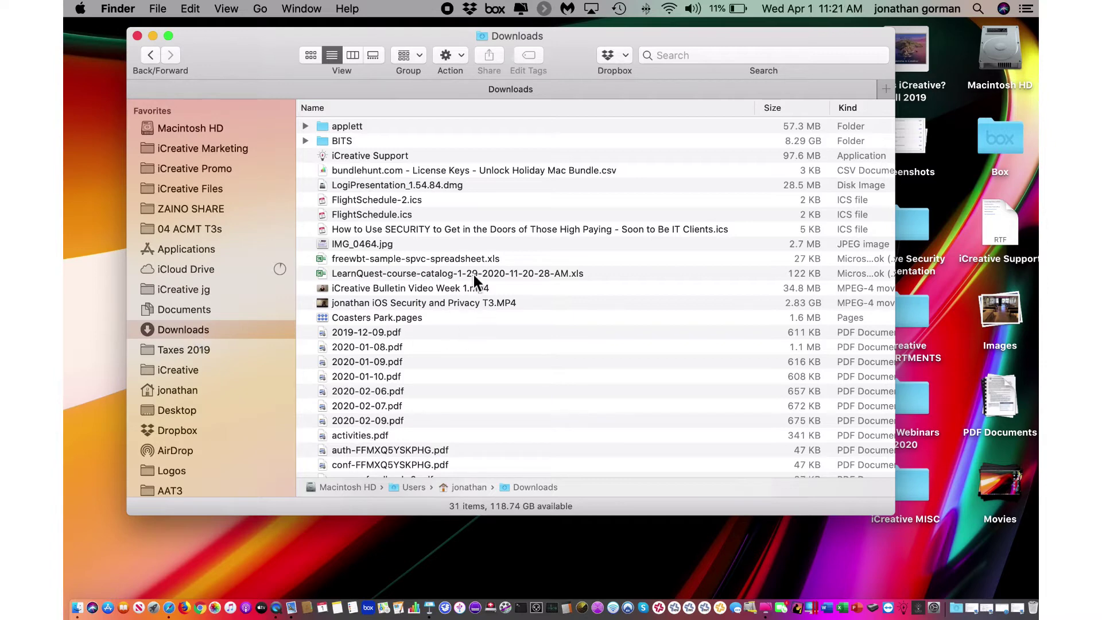
Step: Enlarge the Downloads window to reveal the full Date Added column and sort the files by date added, newest first
scroll(473, 274, "down", 2)
scroll(473, 274, "up", 2)
left_click_drag(760, 113, 690, 113)
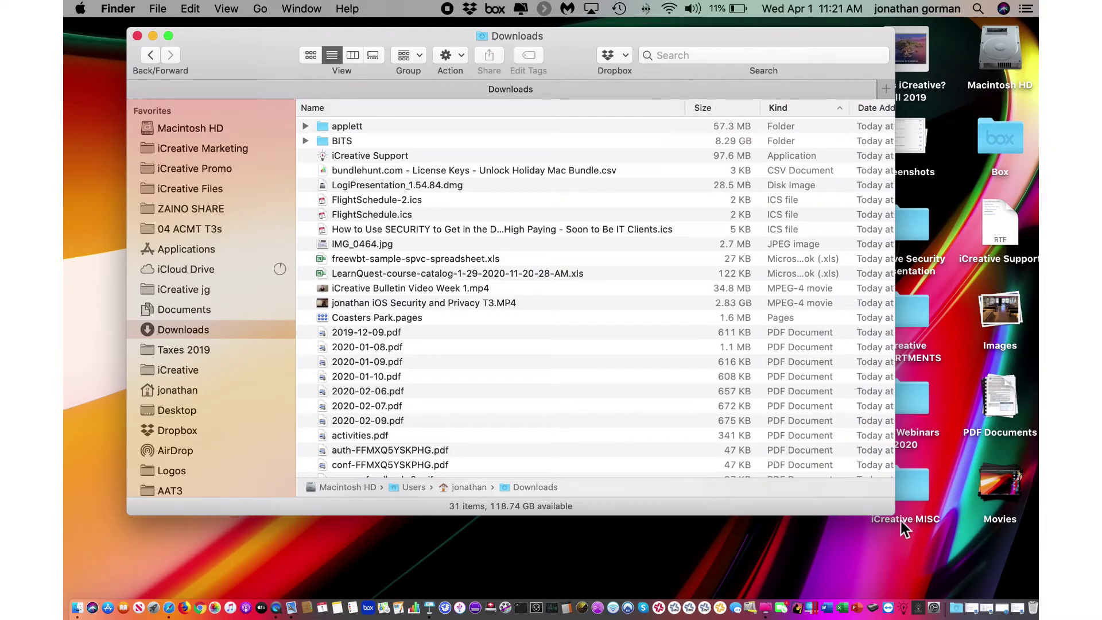
left_click_drag(892, 513, 972, 560)
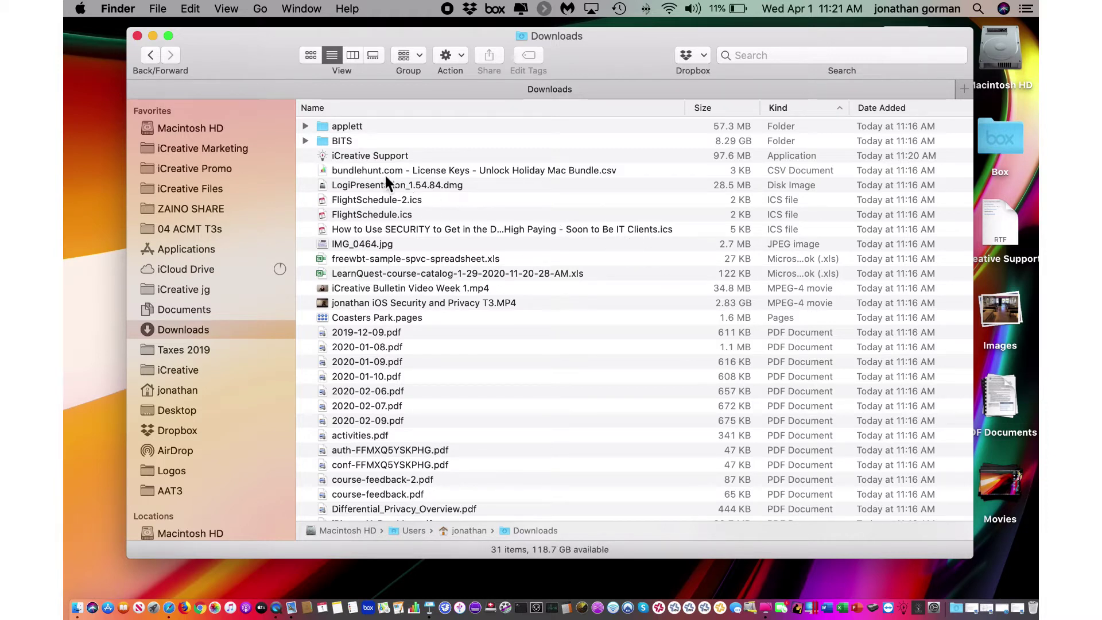
left_click(347, 156)
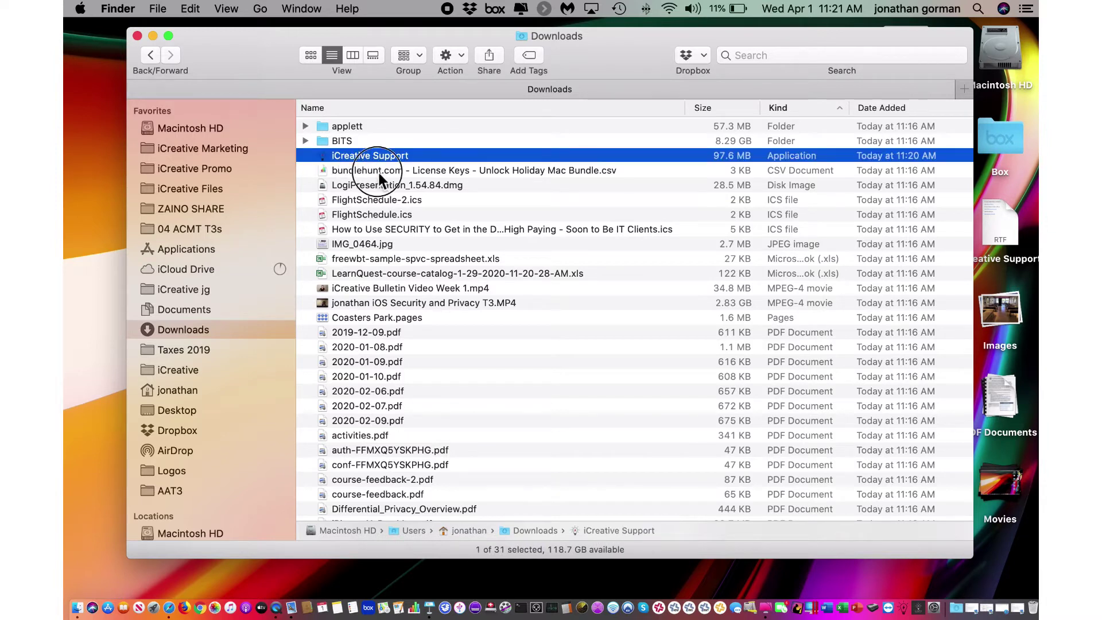
left_click(377, 171)
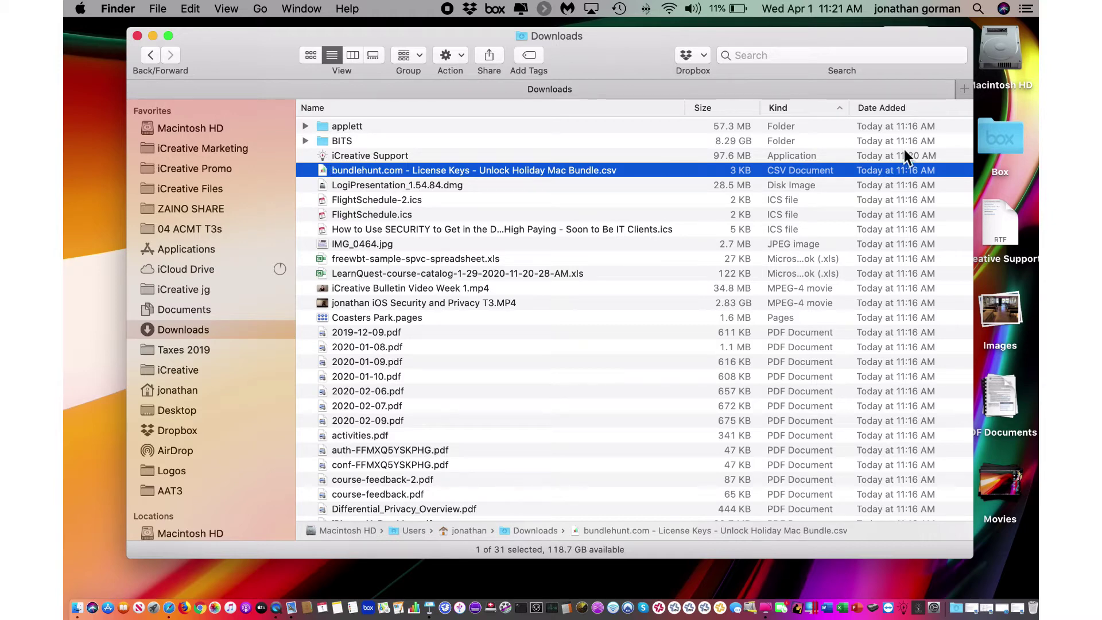
left_click(903, 109)
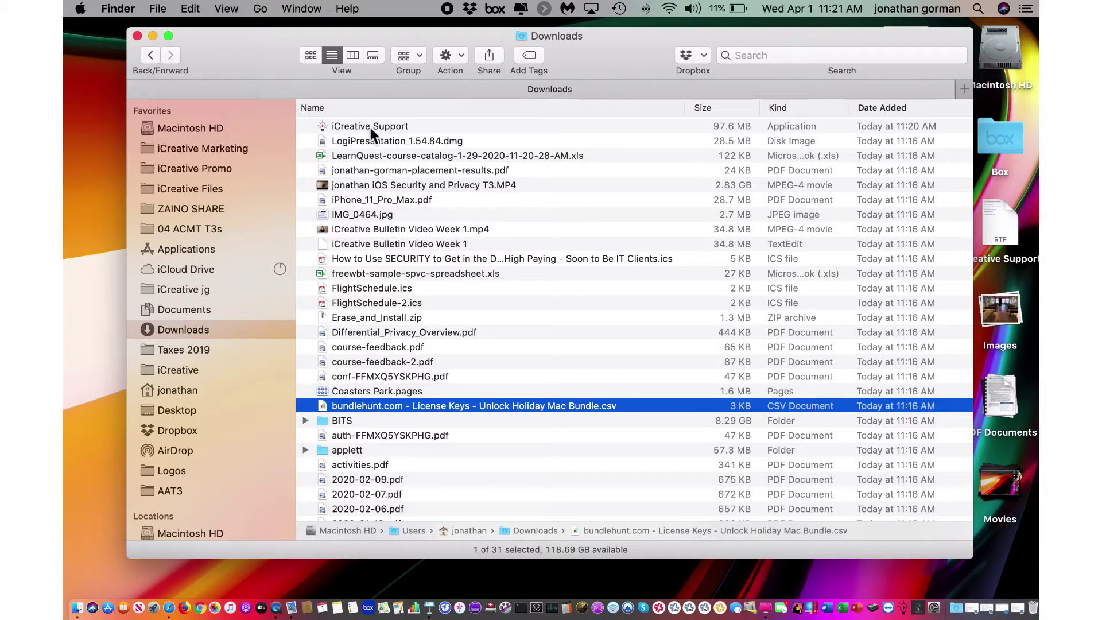
Step: Move the iCreative Support app from Downloads into the Applications folder and open that folder
left_click(325, 126)
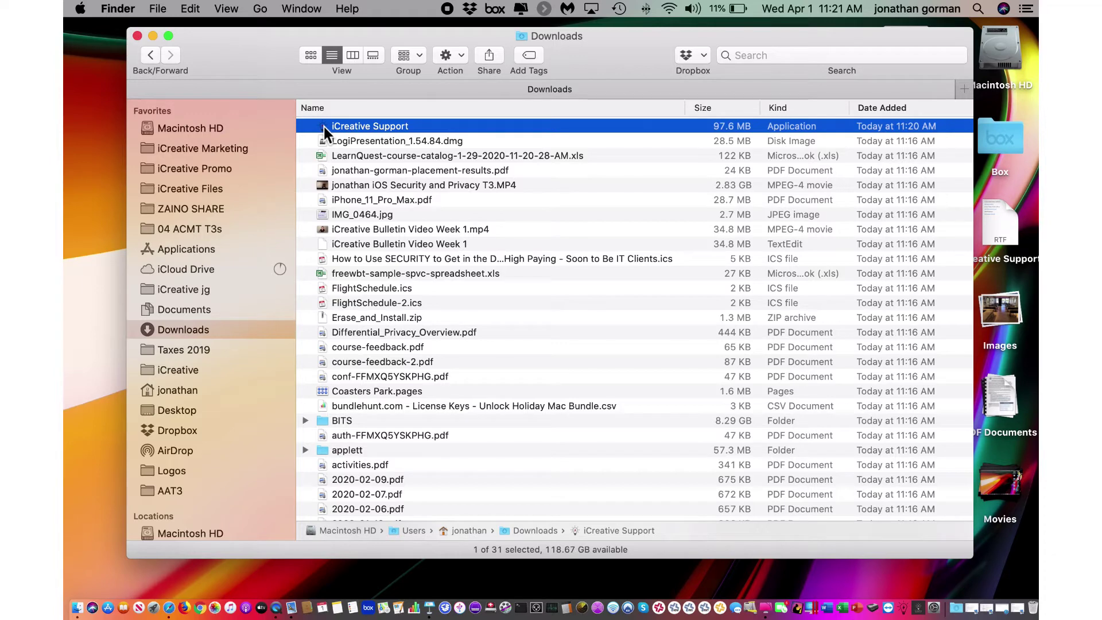
left_click_drag(324, 126, 205, 249)
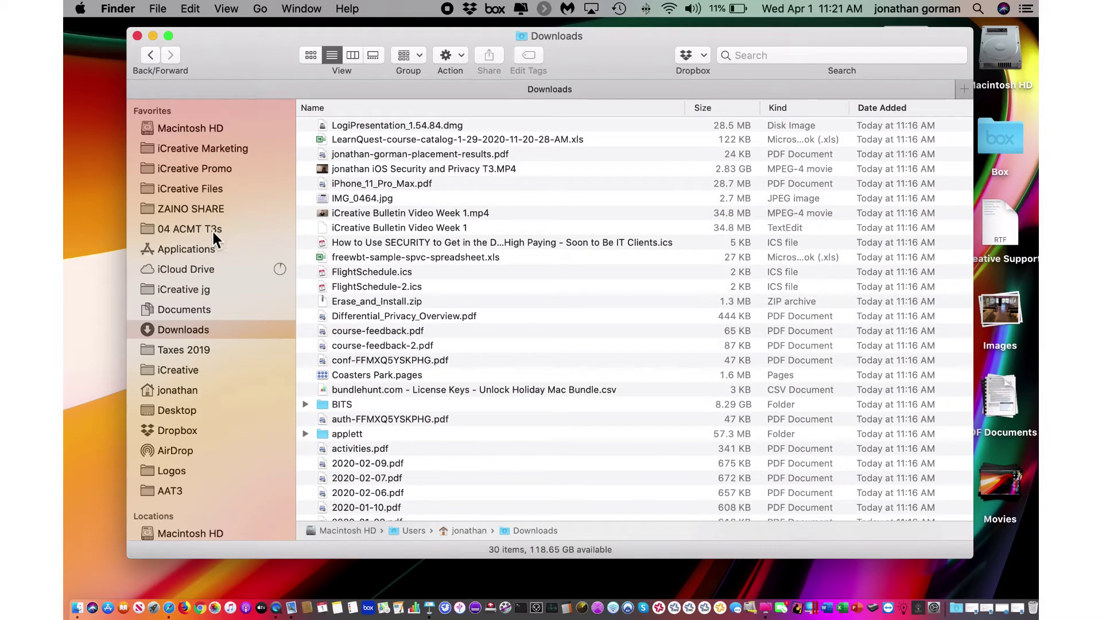
left_click(195, 250)
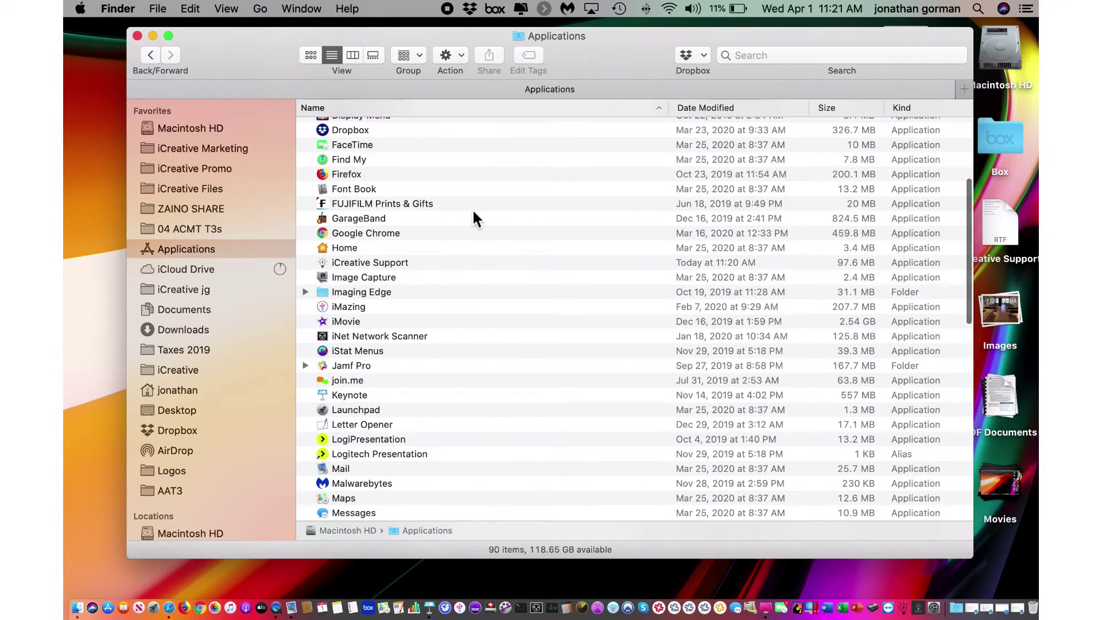
Step: Add the iCreative Support app from the Applications folder to the Dock and close the Finder window
scroll(474, 213, "up", 5)
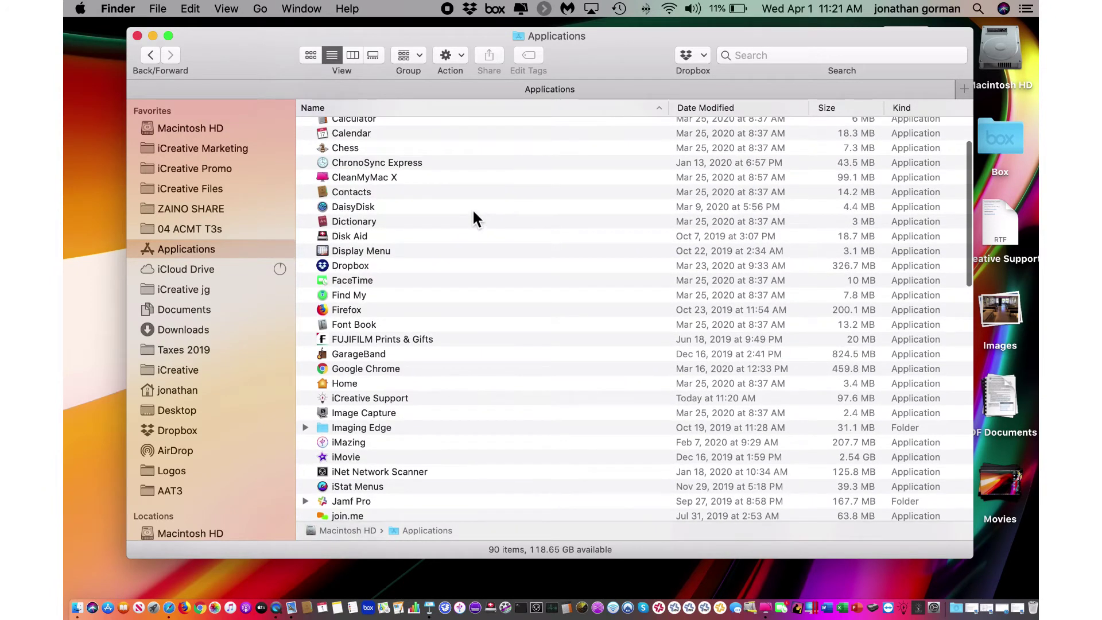
scroll(474, 214, "up", 3)
scroll(474, 213, "down", 1)
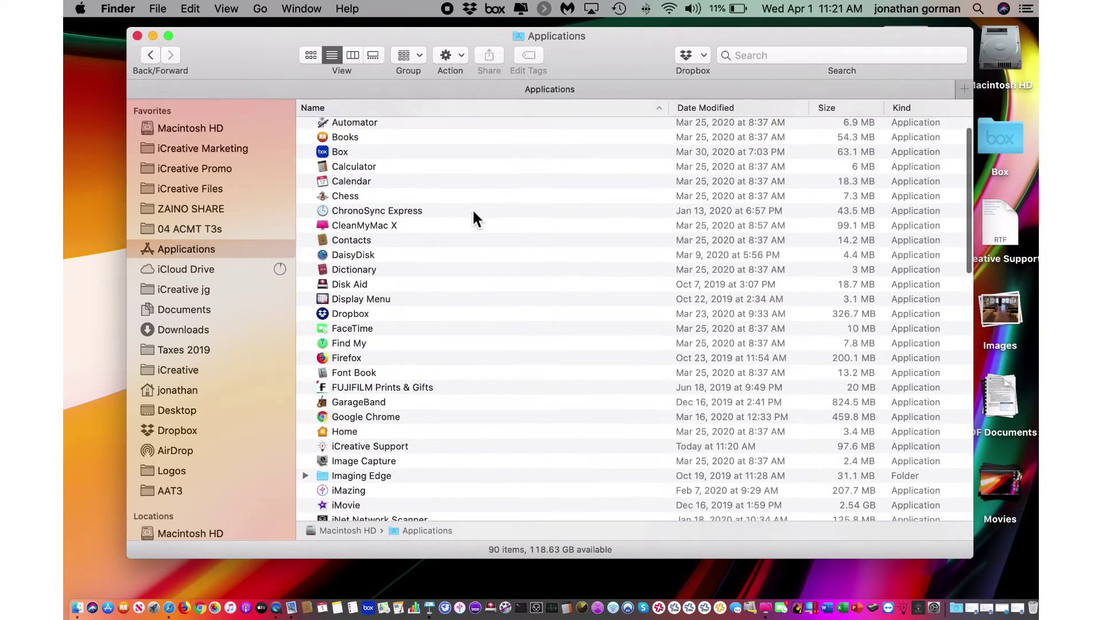
scroll(473, 213, "down", 3)
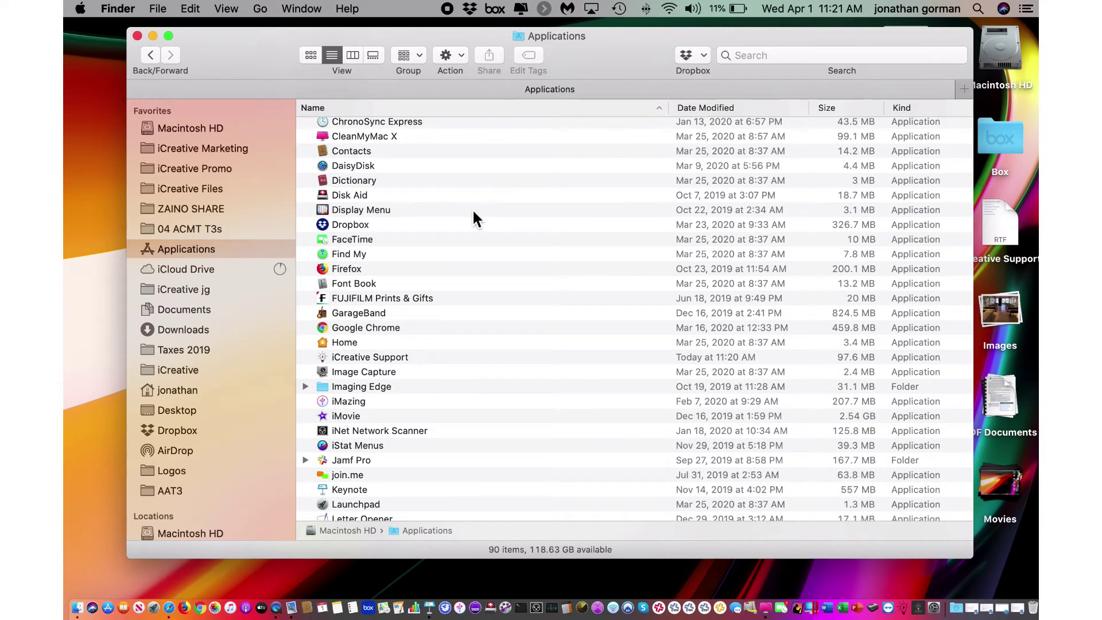
scroll(474, 214, "down", 3)
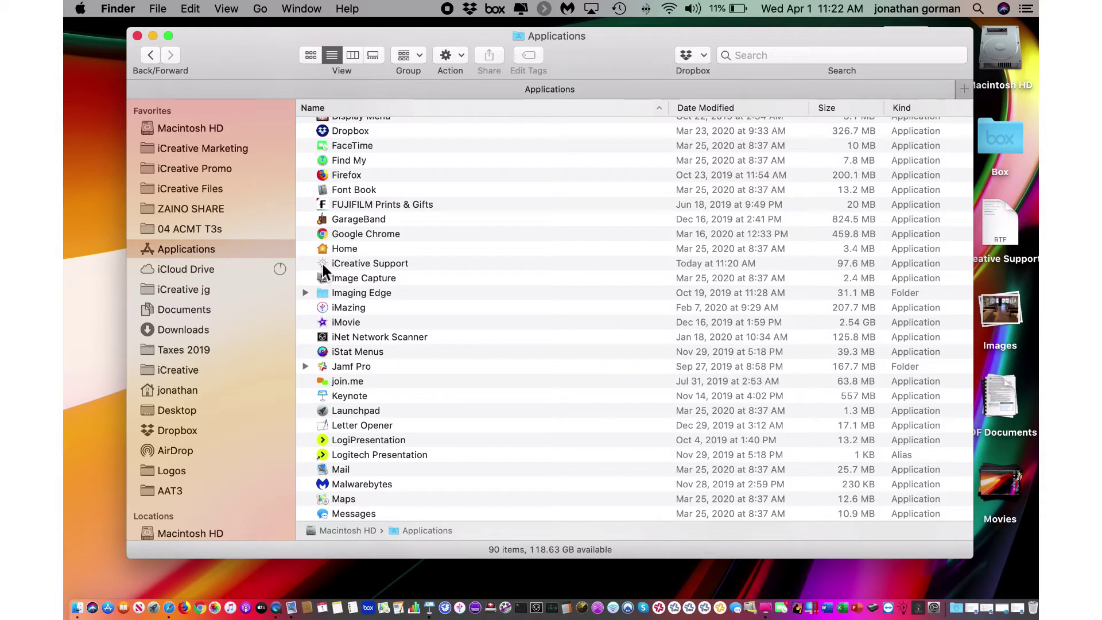
left_click_drag(324, 267, 886, 454)
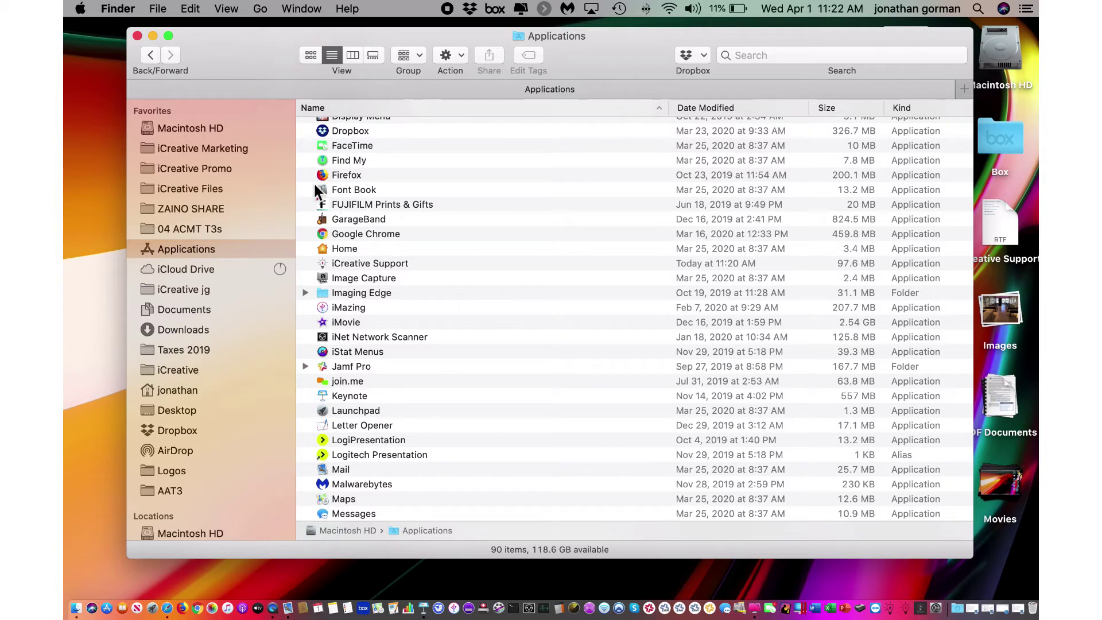
left_click(138, 35)
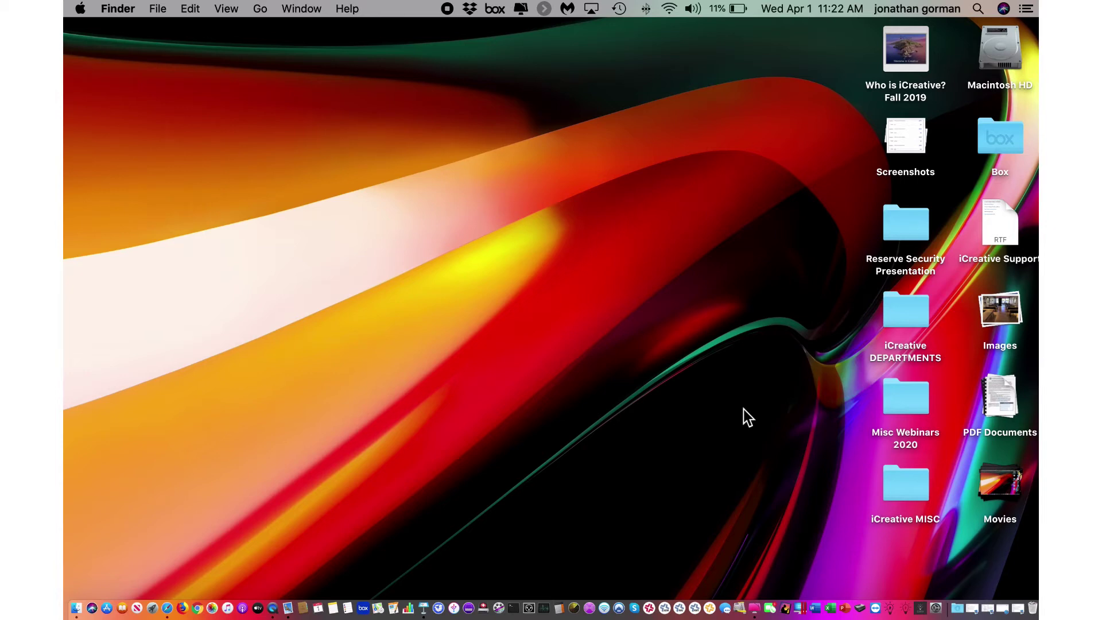
Step: Launch iCreative Support from the Dock, approve opening the downloaded app, and move its QuickSupport window aside
left_click(907, 612)
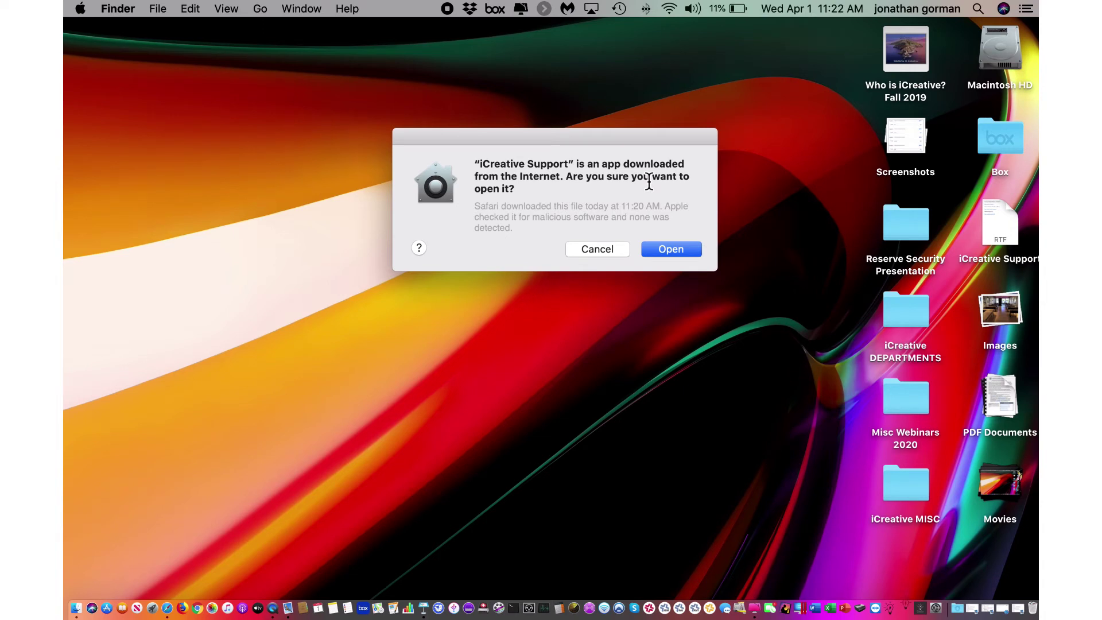
left_click(671, 249)
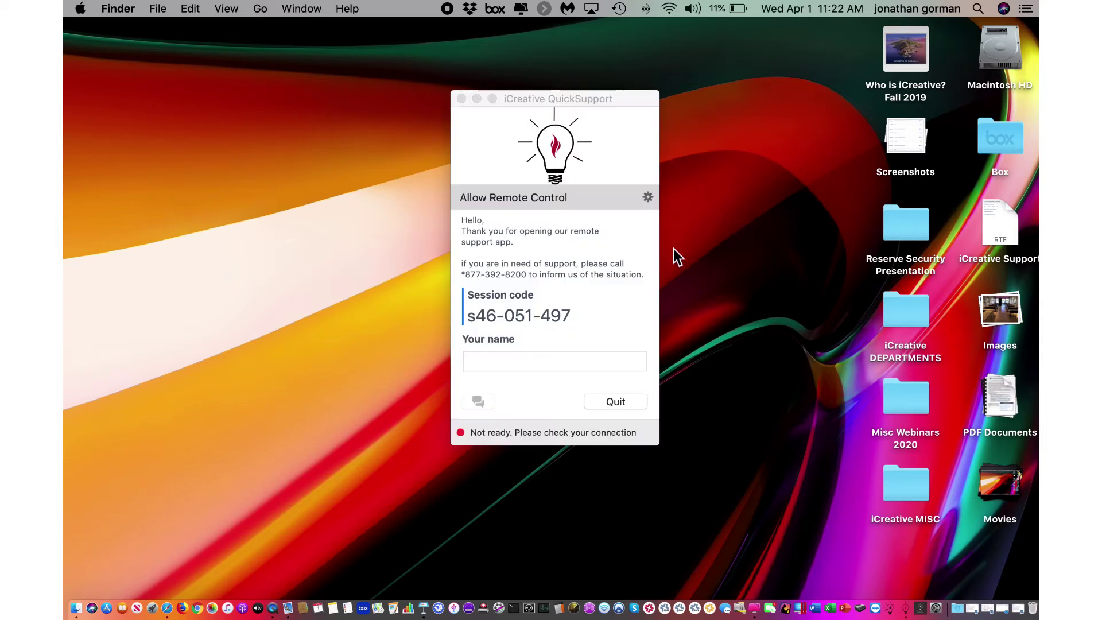
left_click_drag(596, 101, 362, 110)
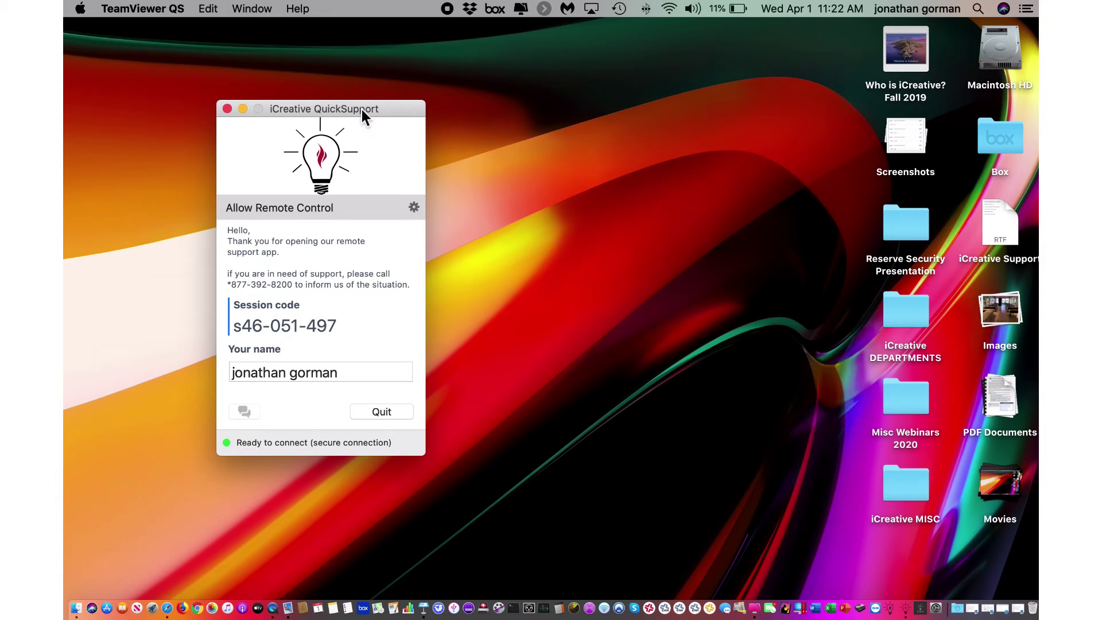
Step: Open TeamViewer's system access check and arrange the Review System Access and QuickSupport windows side by side
left_click(302, 12)
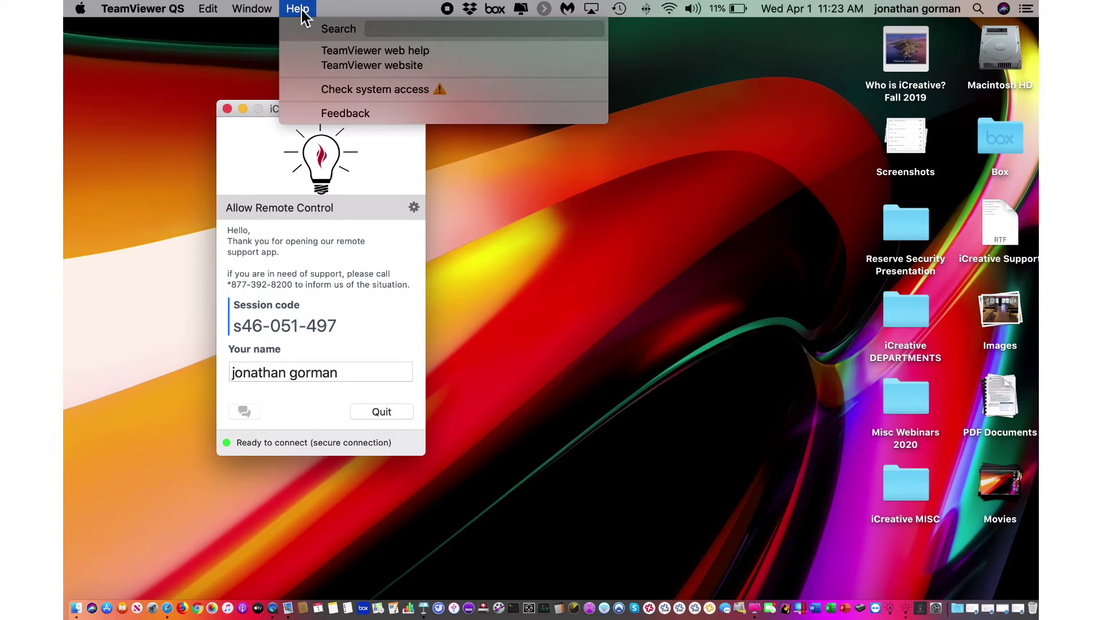
left_click(317, 89)
left_click_drag(319, 102, 622, 96)
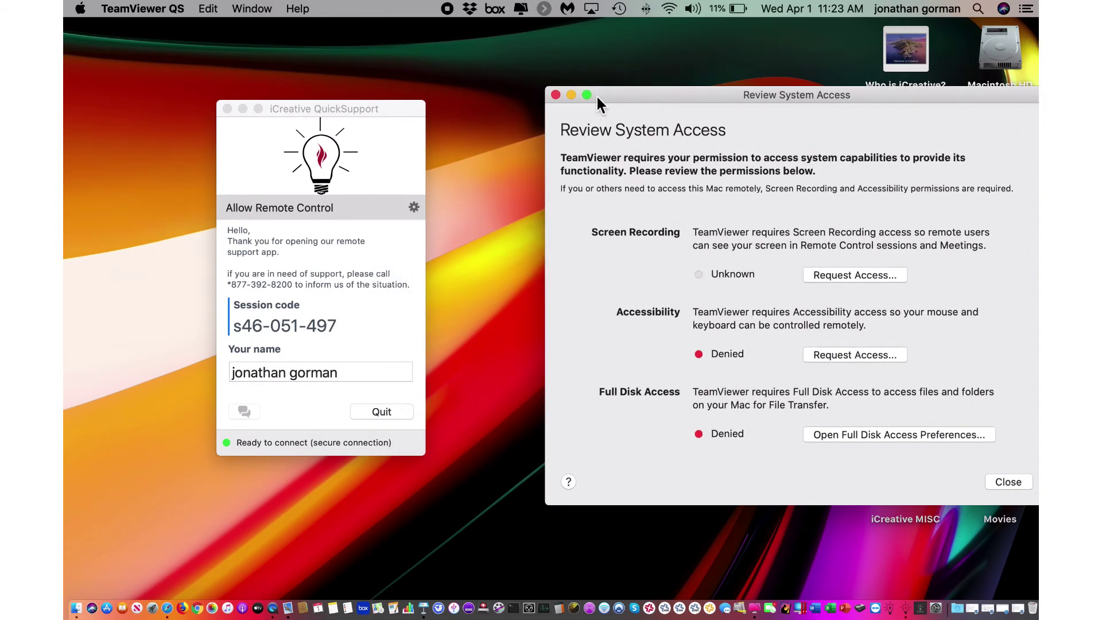
left_click_drag(334, 109, 211, 131)
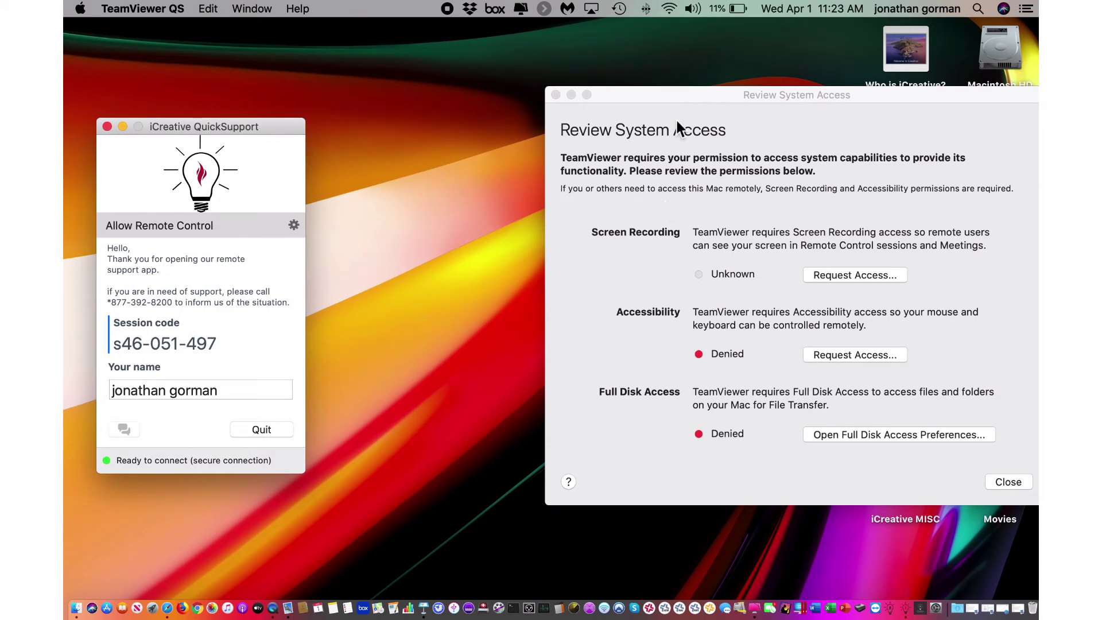
left_click_drag(677, 93, 677, 63)
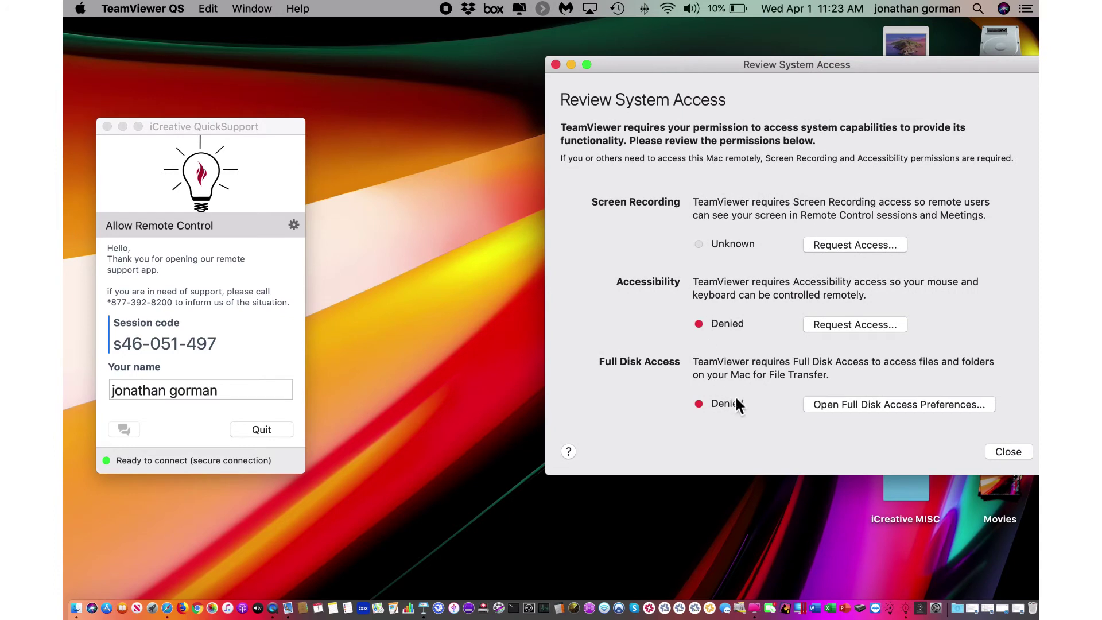
Step: Open the Full Disk Access preferences from the system access review and unlock them with the account password
left_click(862, 406)
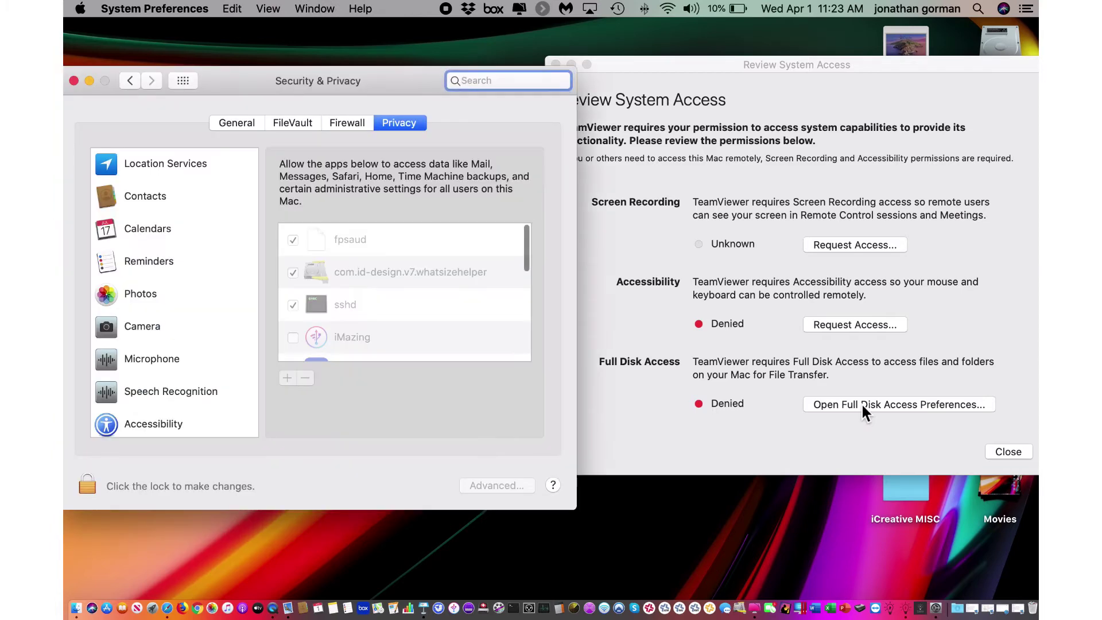
left_click_drag(383, 81, 384, 68)
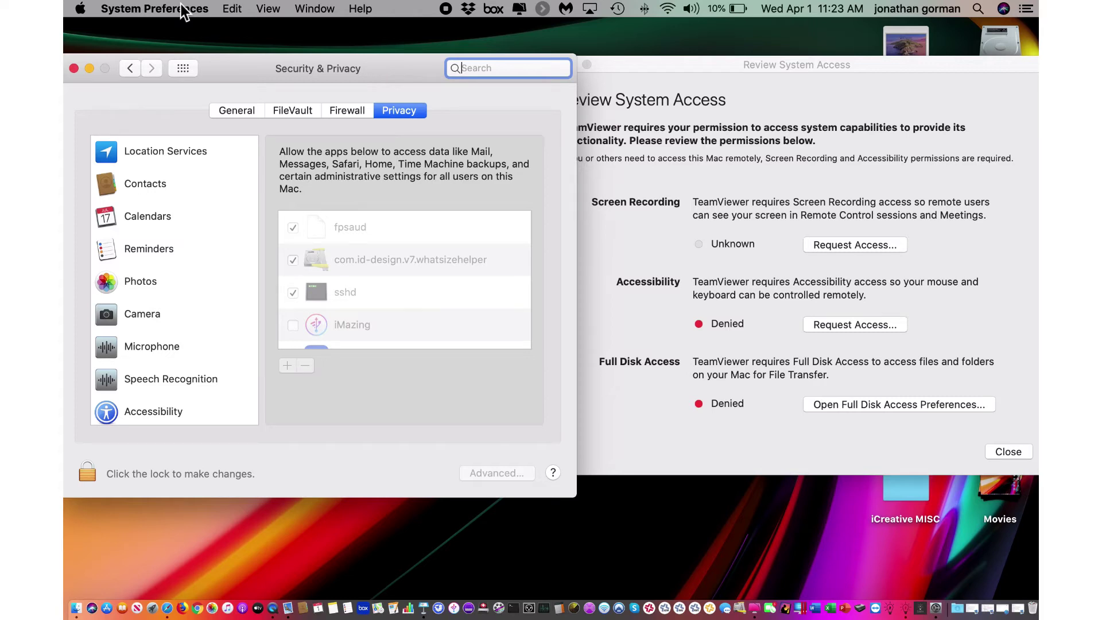
left_click(89, 479)
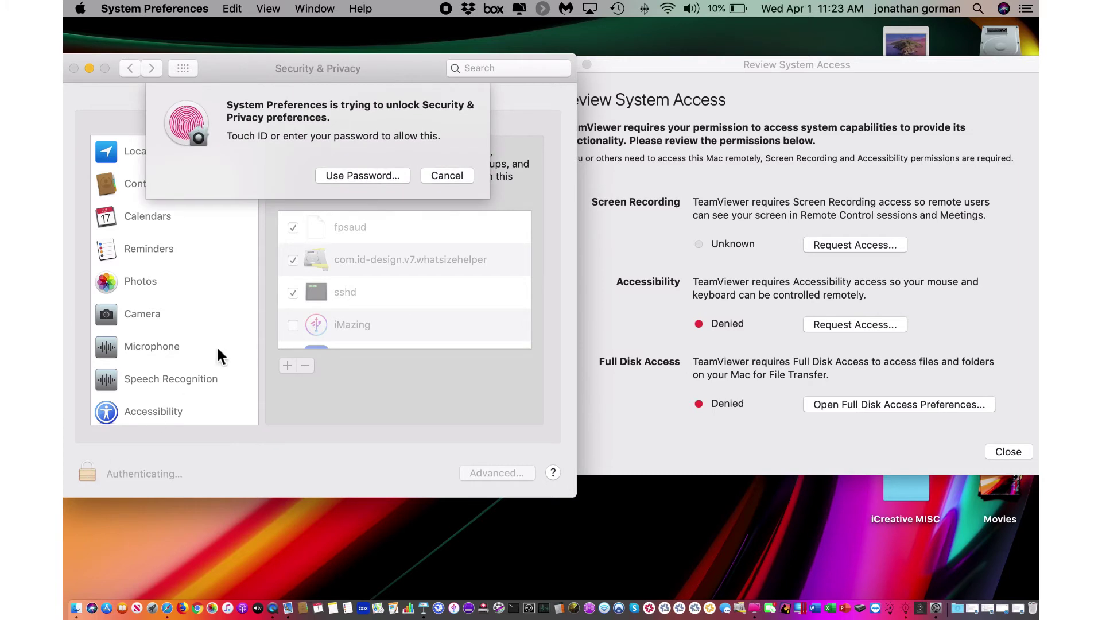
left_click(386, 179)
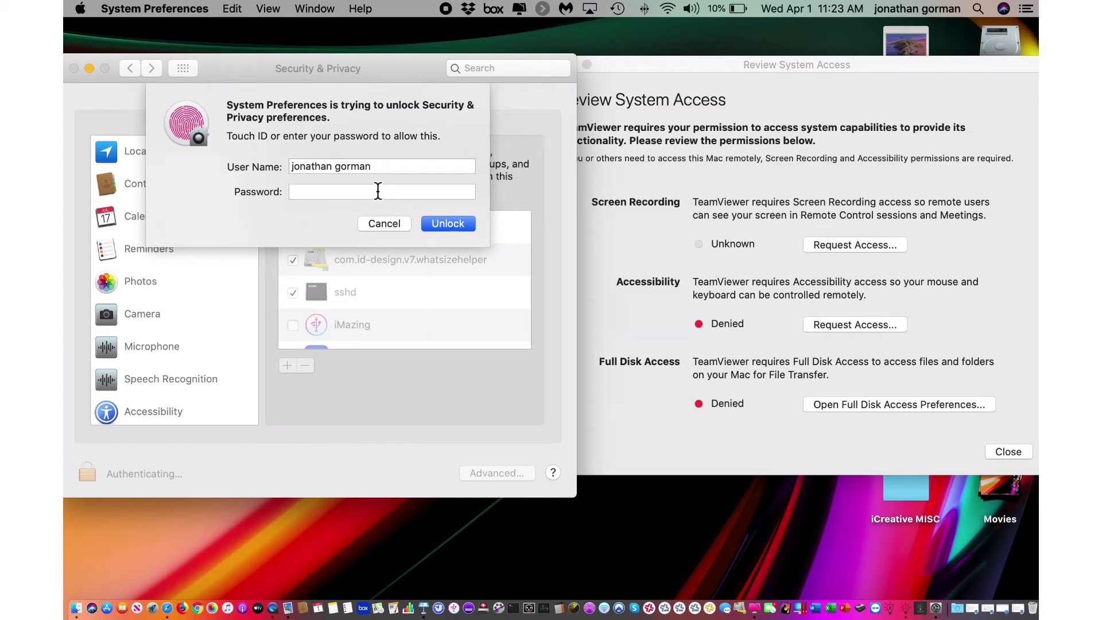
type("•••••")
key("Return")
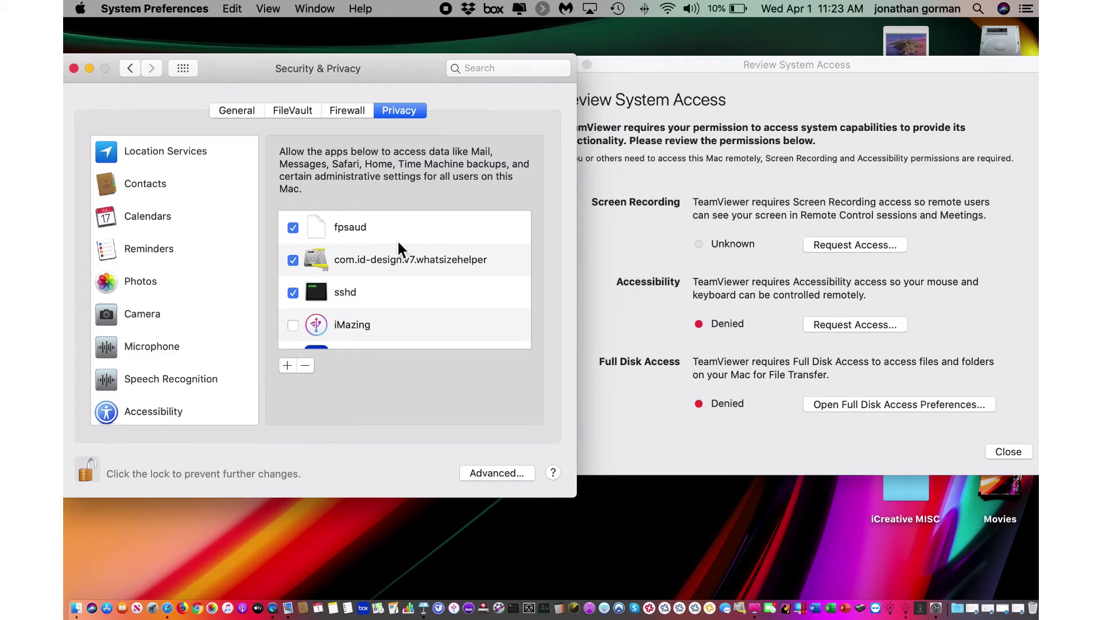
Step: Add iCreative Support from the Applications folder to the Full Disk Access list, postpone quitting the app, and check its entry in the list
left_click(294, 366)
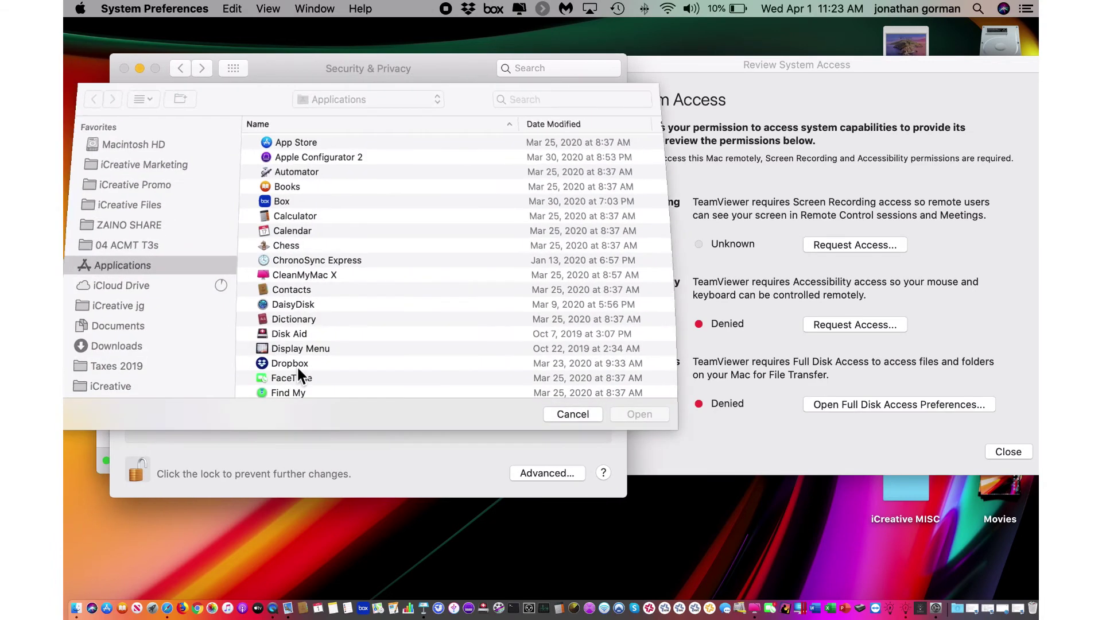
left_click(122, 277)
left_click(122, 267)
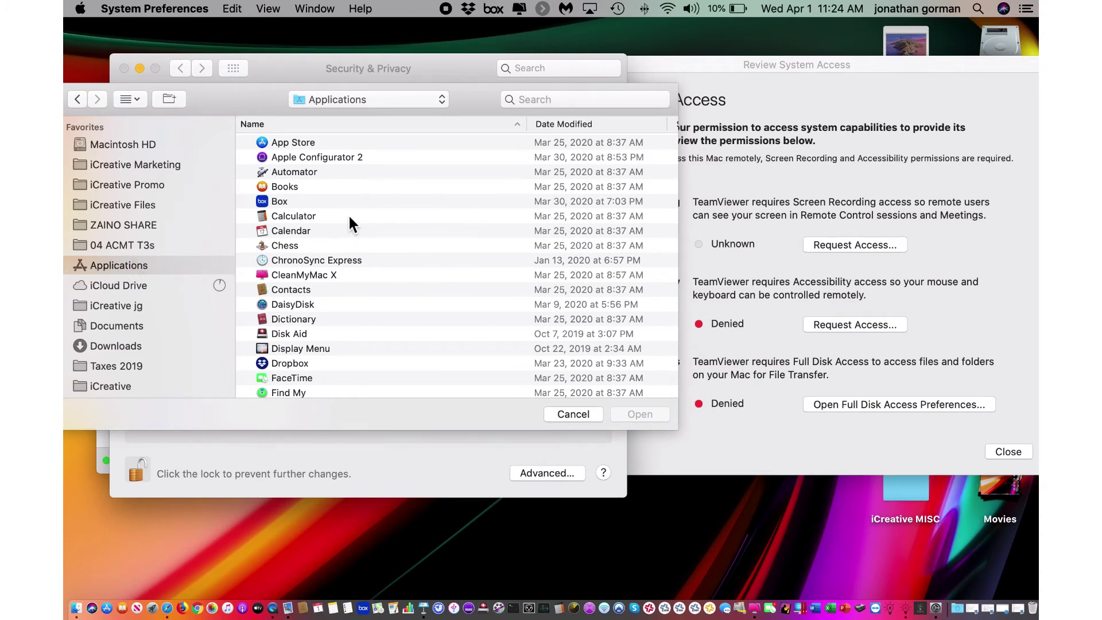
scroll(348, 213, "down", 3)
scroll(348, 213, "down", 8)
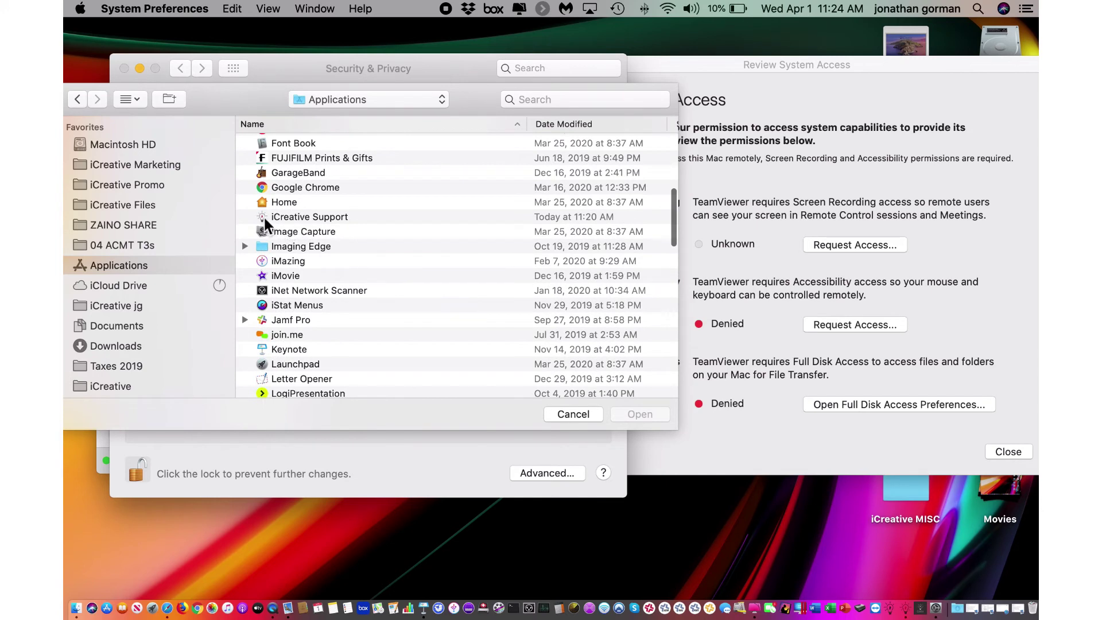
left_click(261, 216)
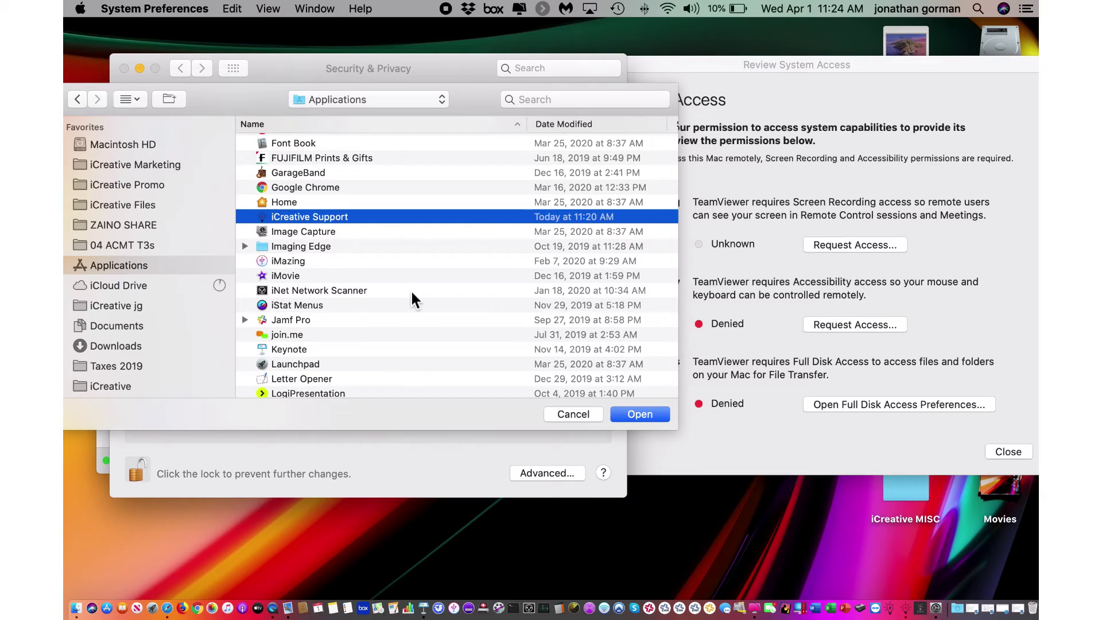
left_click(641, 416)
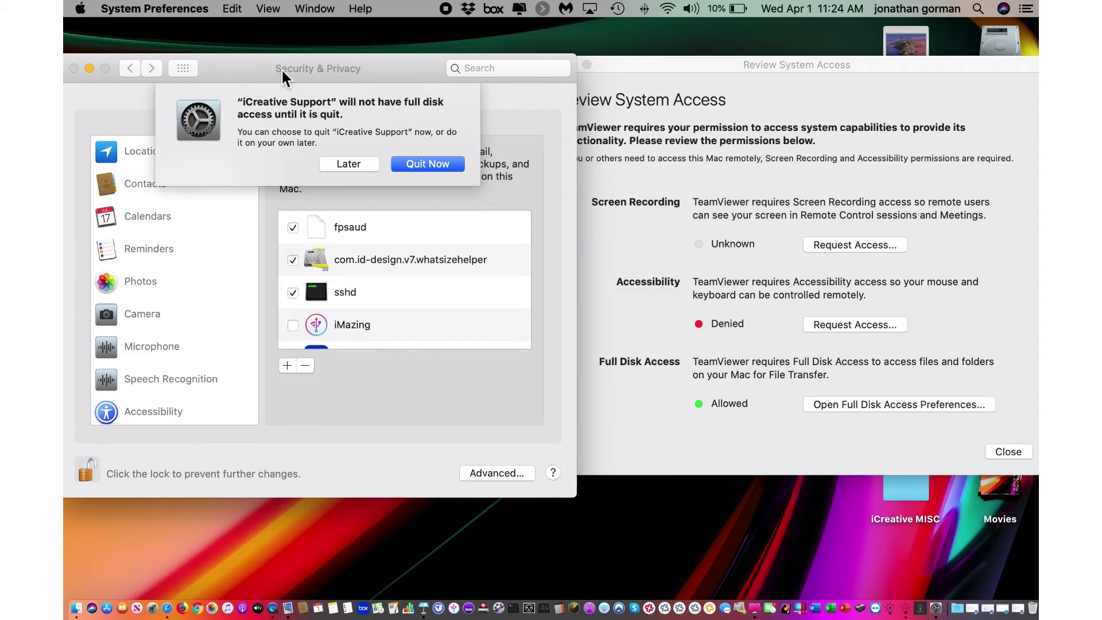
left_click(351, 165)
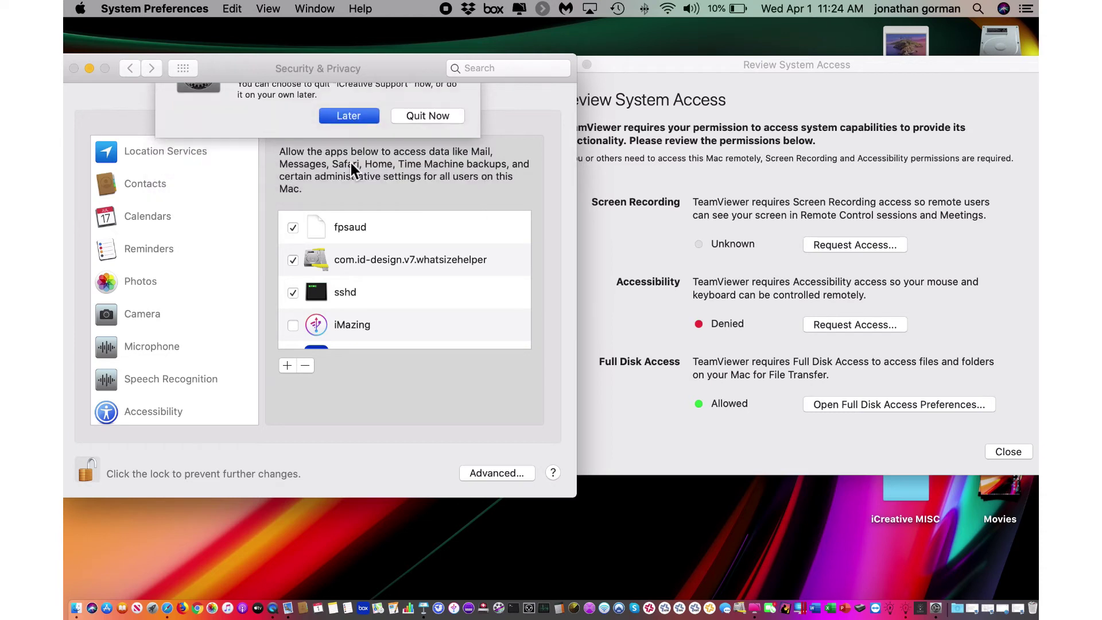
scroll(354, 281, "down", 5)
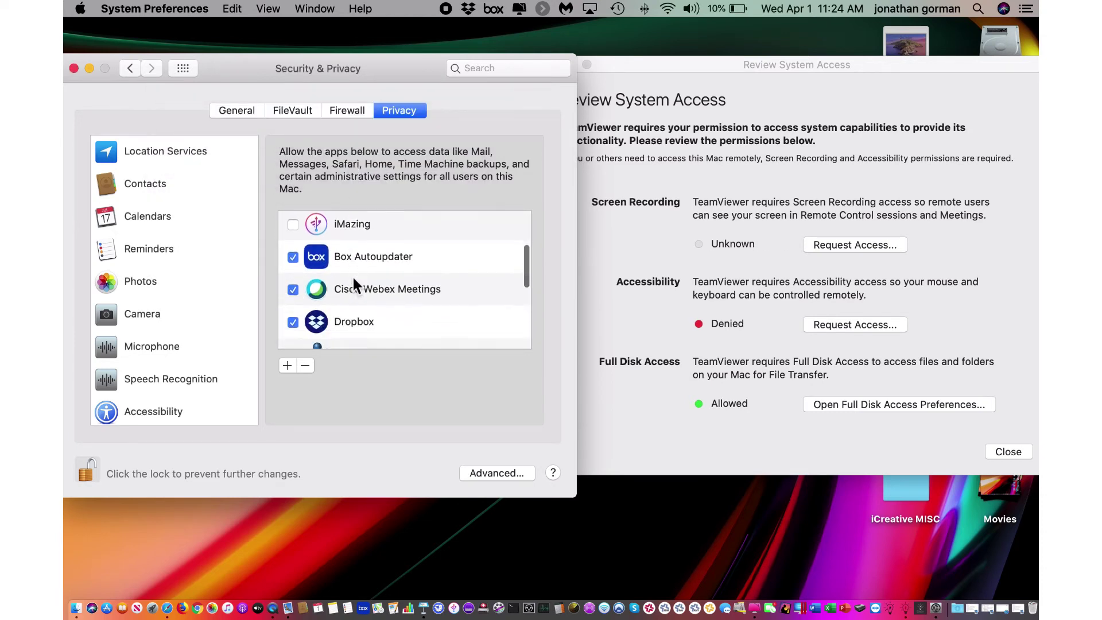
scroll(354, 281, "down", 5)
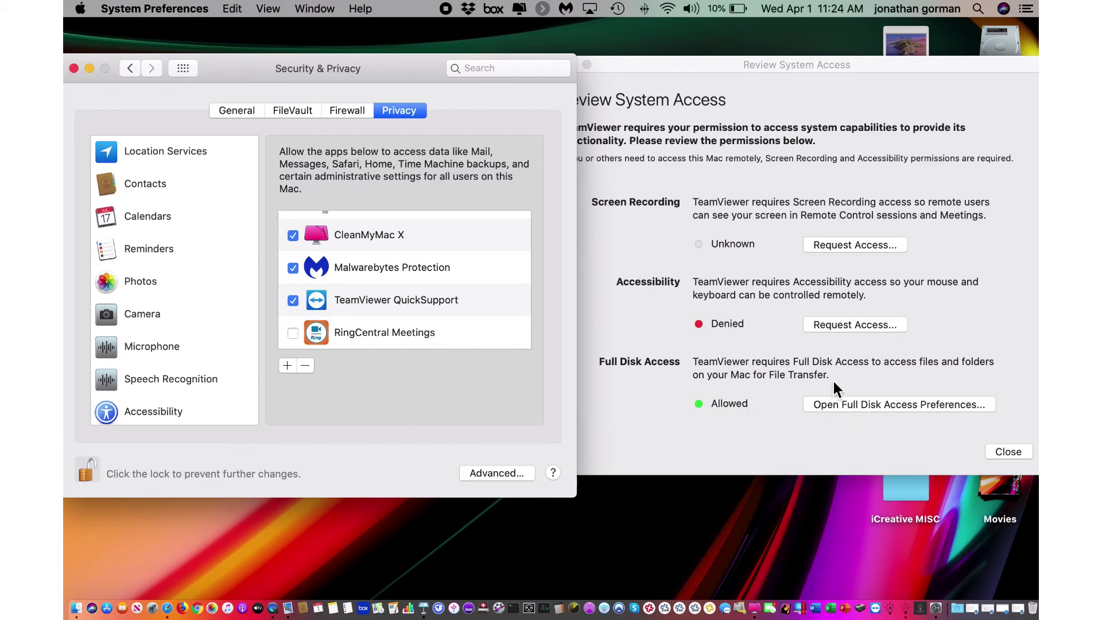
Step: Request Accessibility access from the system access review and allow TeamViewer QuickSupport to control the computer
left_click(853, 325)
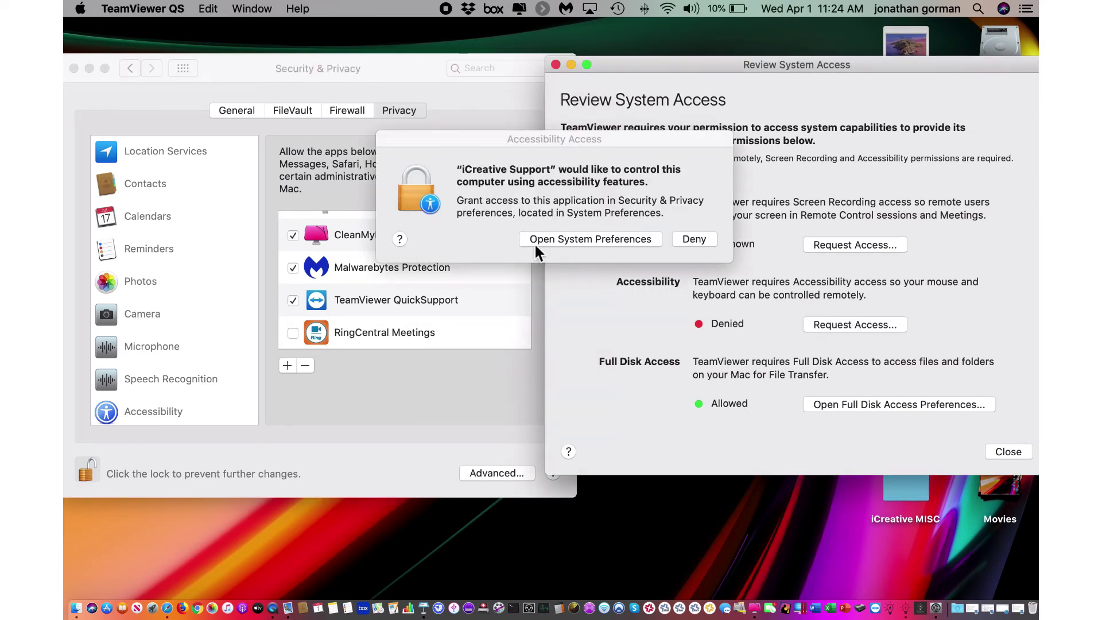
left_click(591, 239)
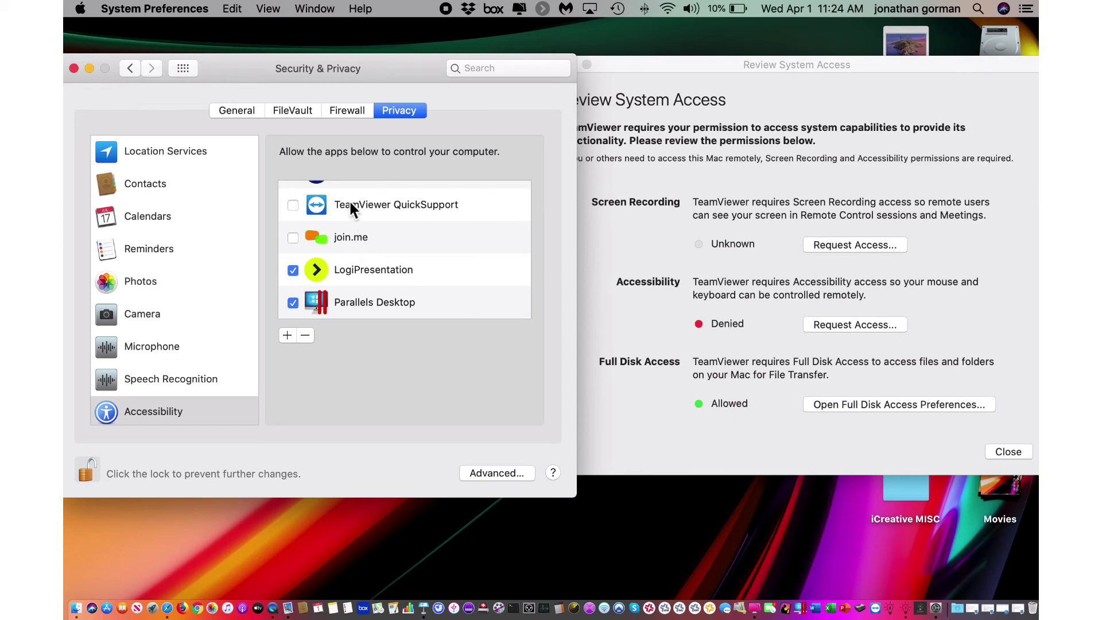
left_click(293, 206)
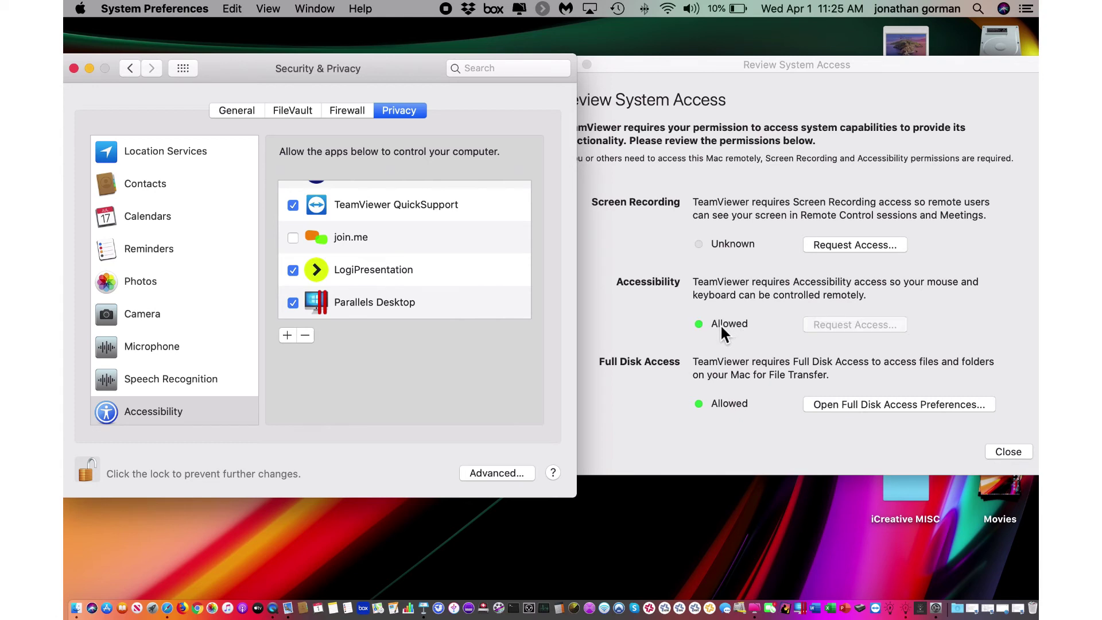
Step: Request Screen Recording access and allow both TeamViewer QuickSupport and TeamViewer, postponing the app's quit
left_click(876, 251)
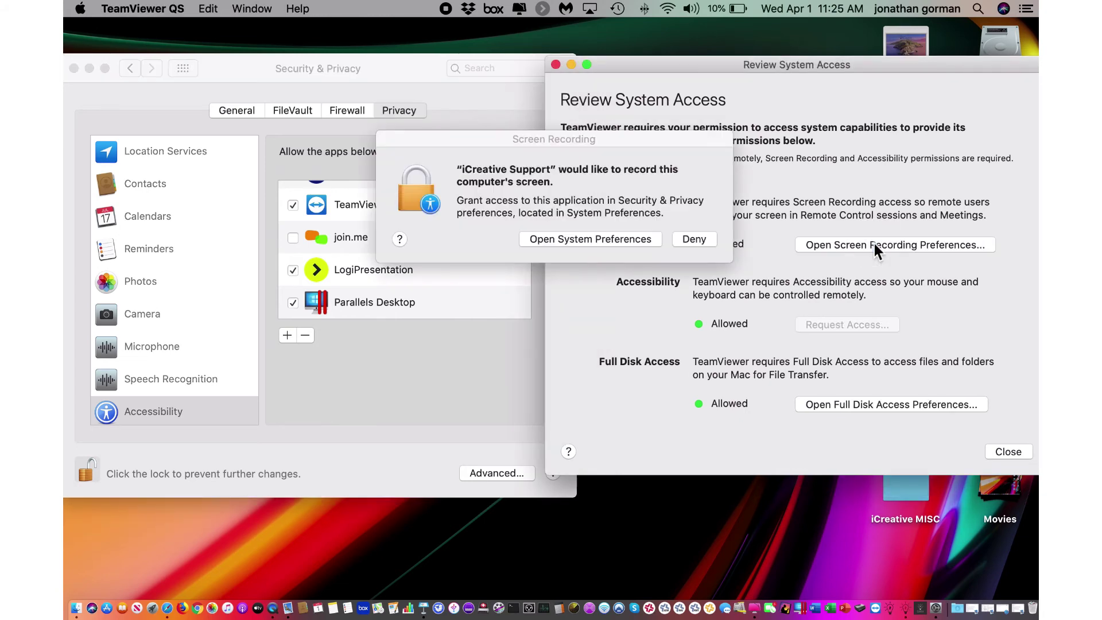
left_click(590, 239)
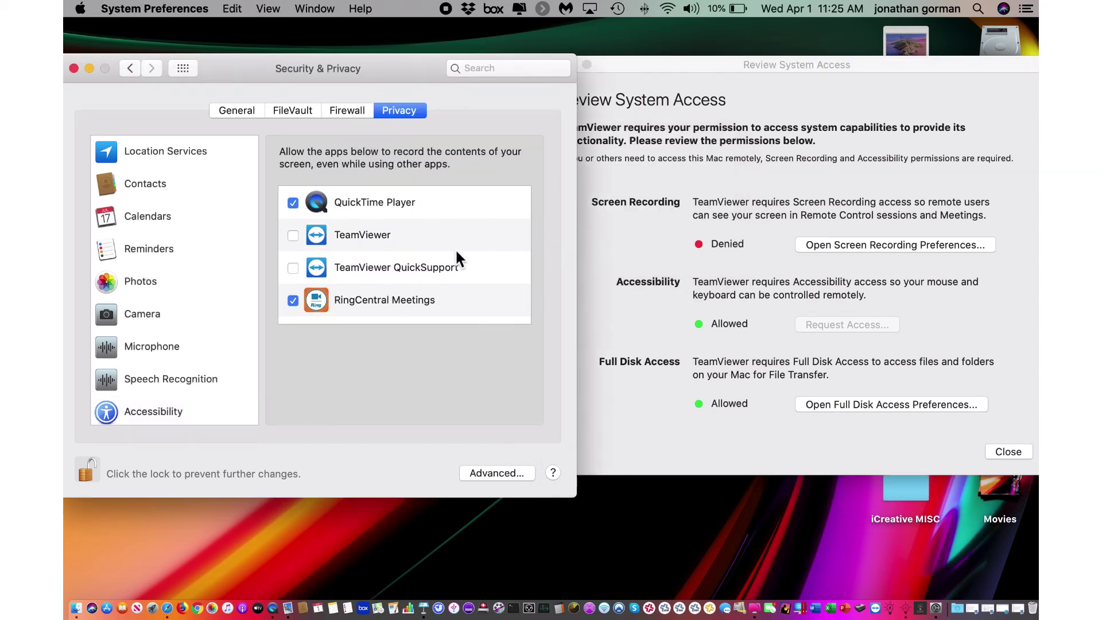
left_click(293, 268)
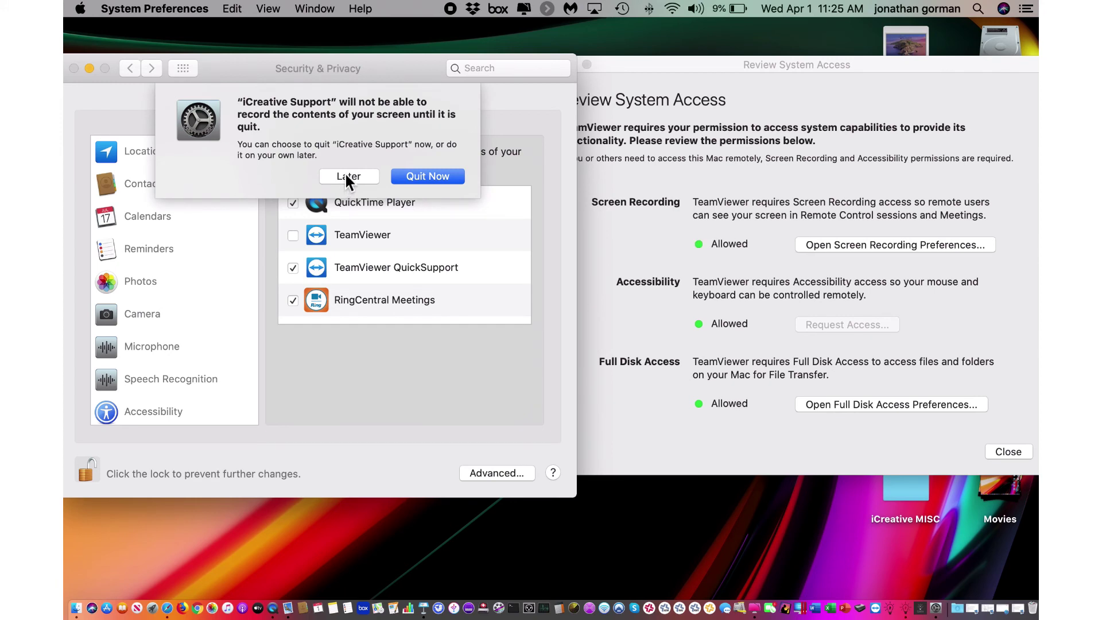
left_click(348, 178)
left_click(293, 235)
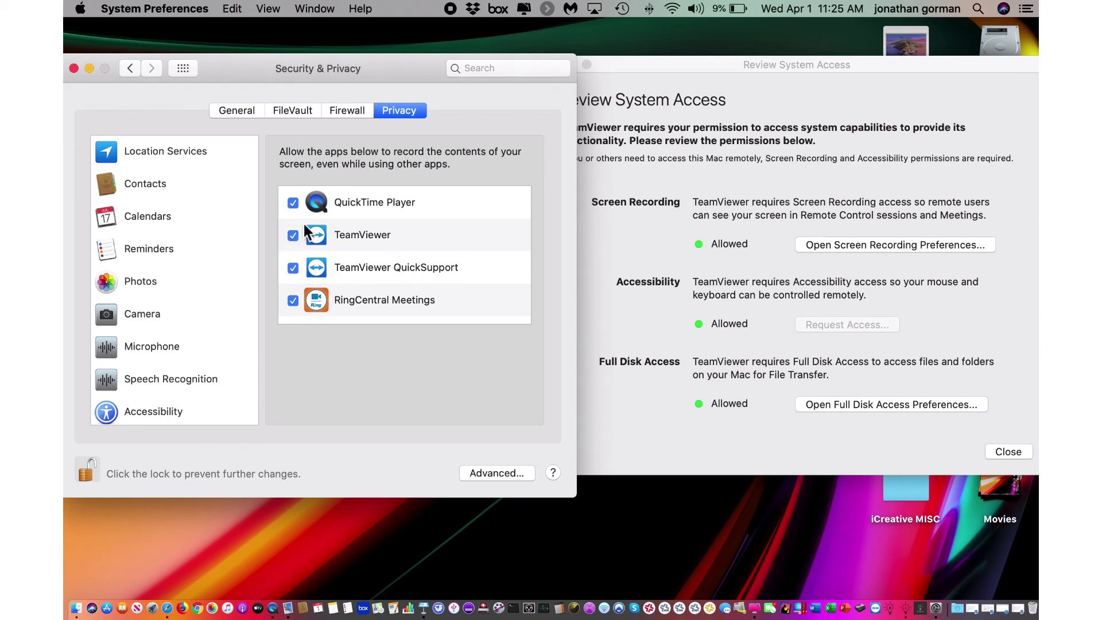
Step: Close the Security & Privacy preferences and move the Review System Access window fully into view beside the QuickSupport window
left_click(73, 68)
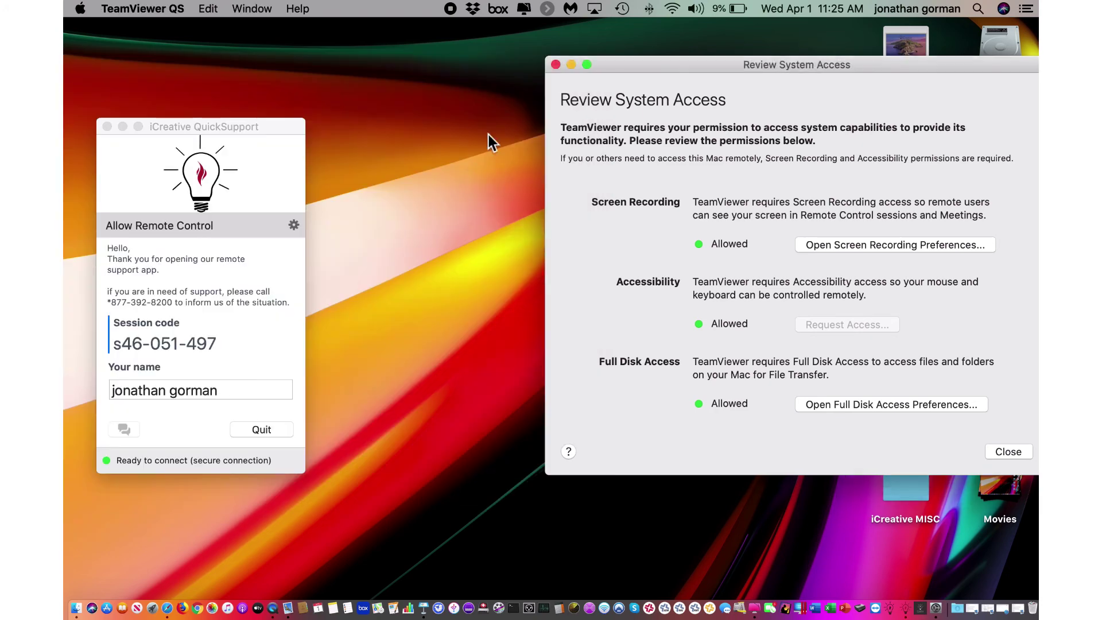
left_click_drag(704, 67, 572, 74)
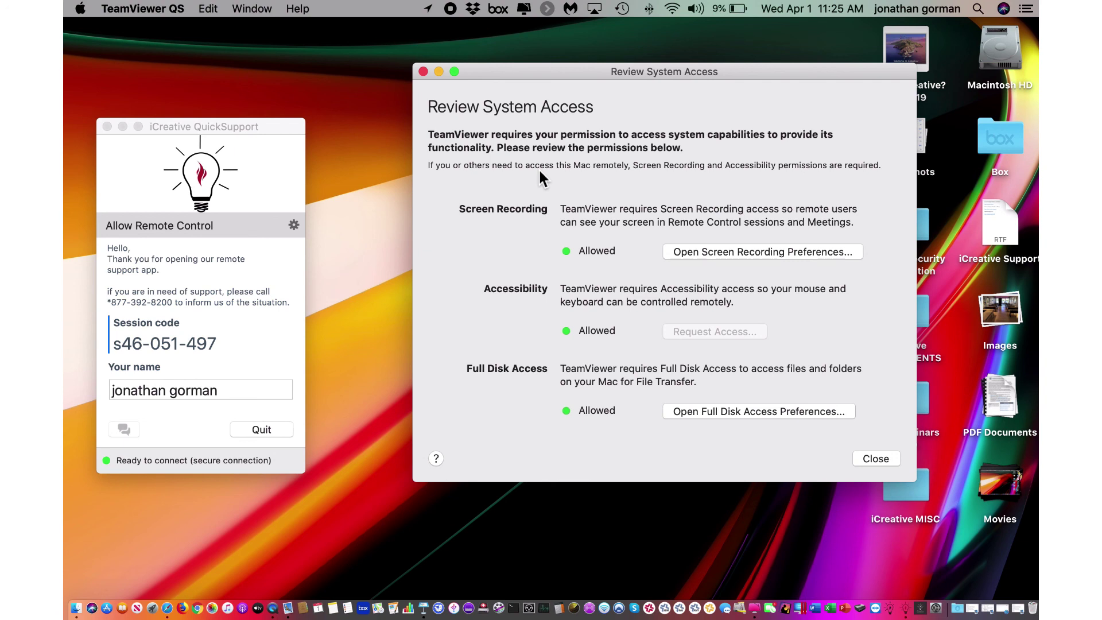
left_click(451, 9)
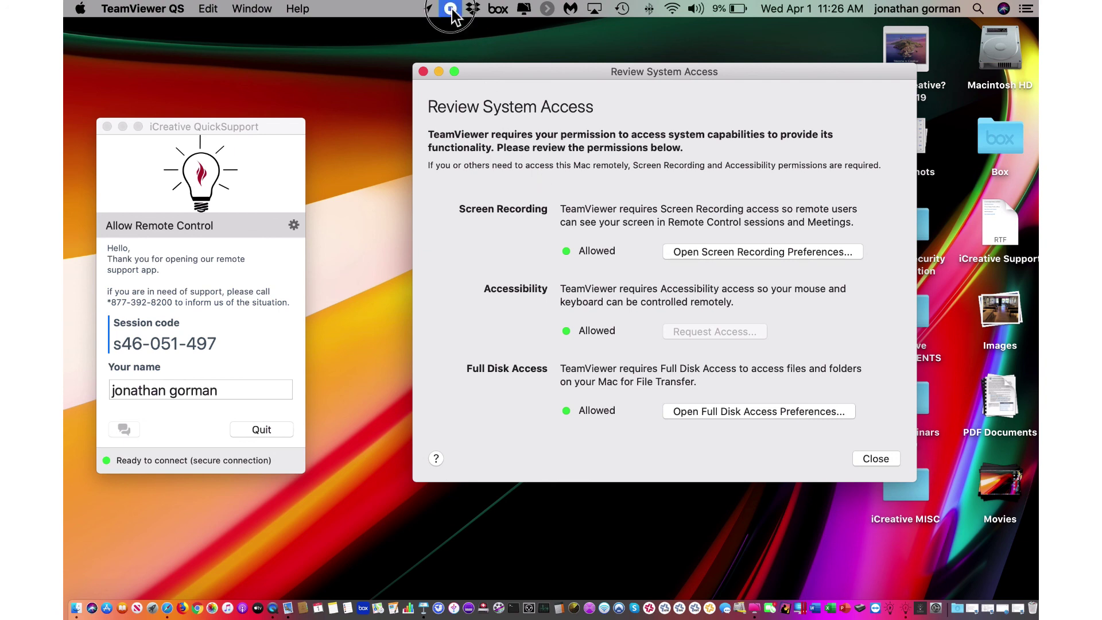